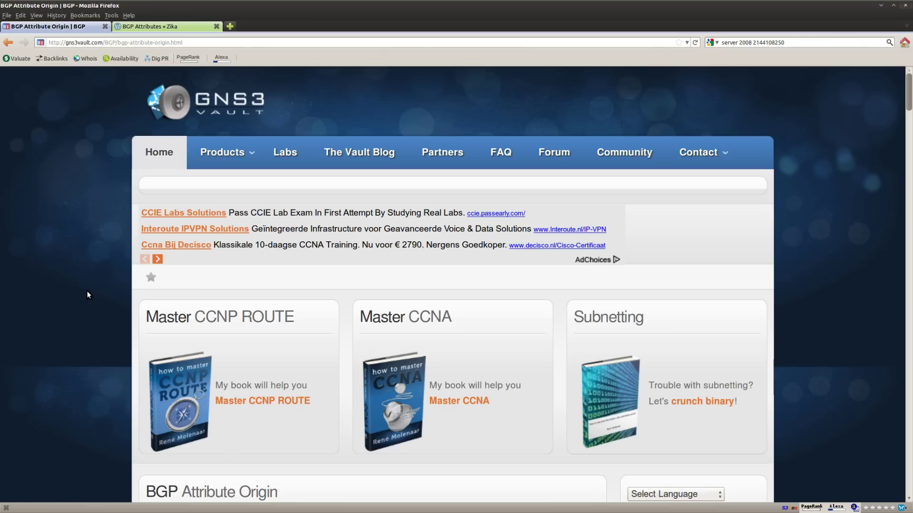
# - Scroll through the BGP Attribute Origin lab's Scenario and Goal sections
pyautogui.scroll(-5, 87, 295)
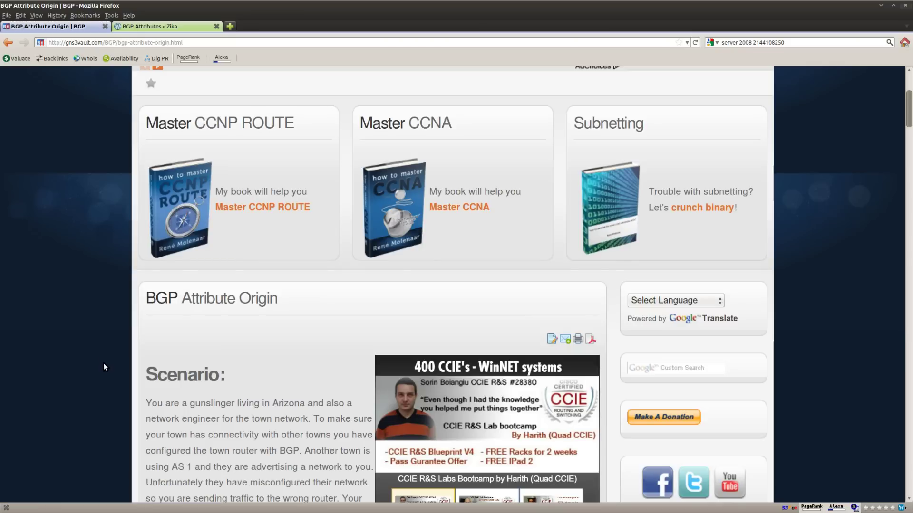
pyautogui.scroll(-12, 102, 364)
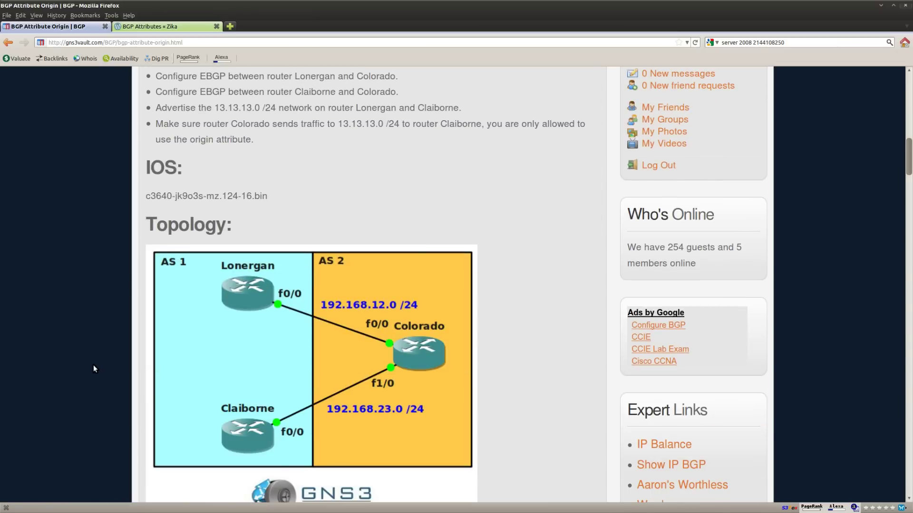
pyautogui.scroll(-1, 96, 369)
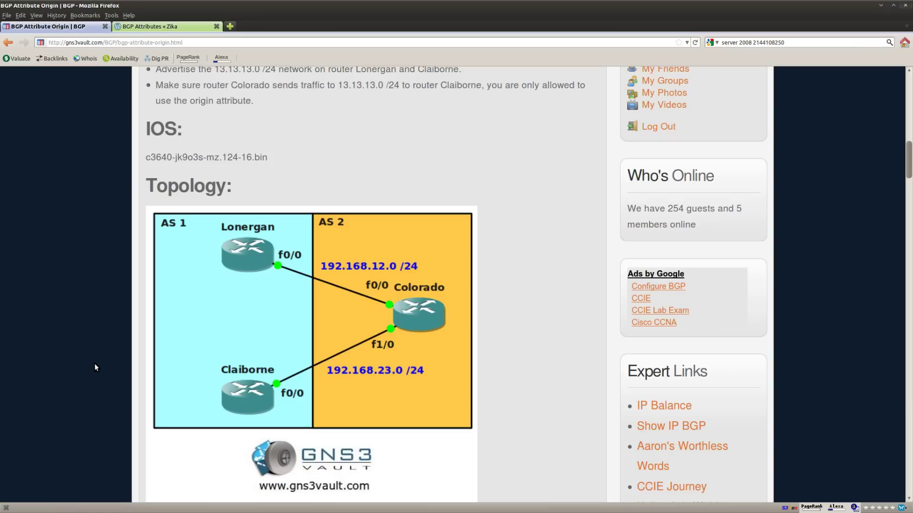
pyautogui.scroll(4, 95, 367)
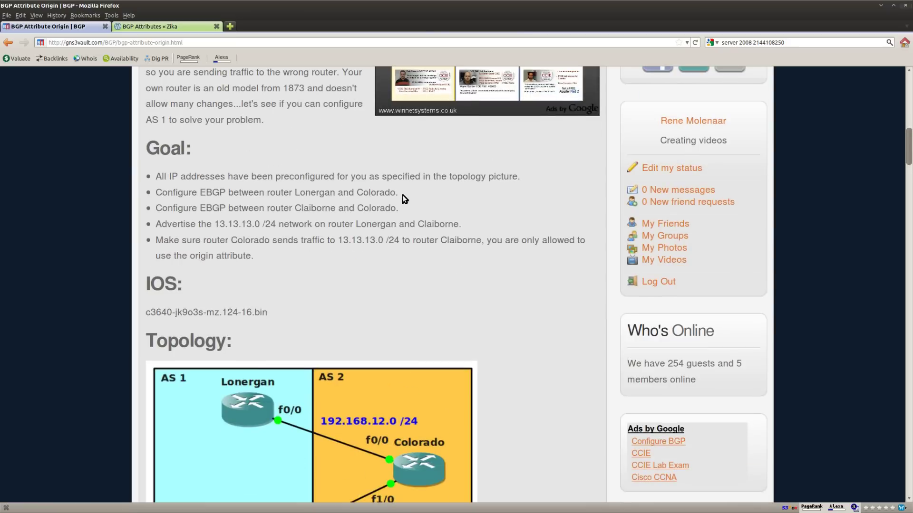
# - Highlight the Lonergan–Colorado and Claiborne–Colorado EBGP goals, then scroll down to the topology diagram
pyautogui.moveTo(403, 199); pyautogui.dragTo(149, 200)
pyautogui.moveTo(406, 209); pyautogui.dragTo(161, 210)
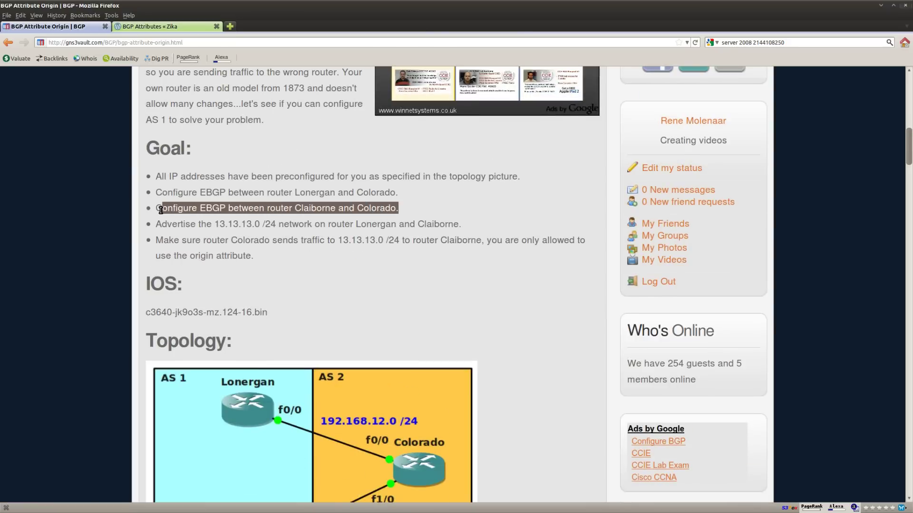
pyautogui.click(490, 234)
pyautogui.scroll(-5, 504, 252)
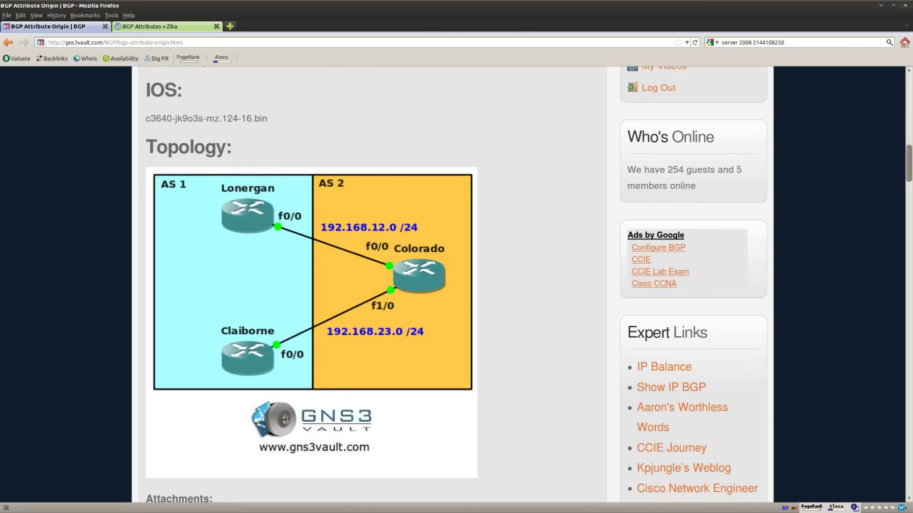
# - On Lonergan, enter configuration mode and start BGP with router bgp 1
pyautogui.hotkey('alt', 'Tab')
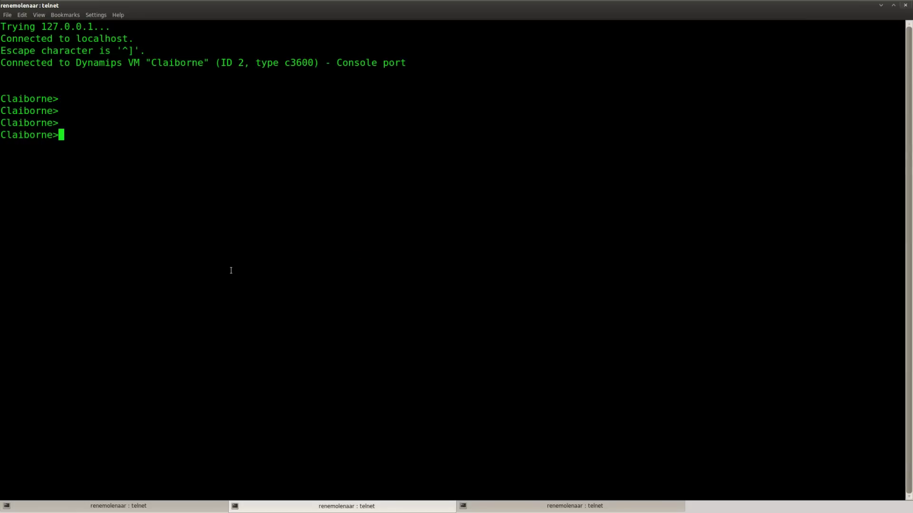
pyautogui.press('Return')
pyautogui.click(95, 506)
pyautogui.press('Return')
pyautogui.press('Return')
pyautogui.press('Return')
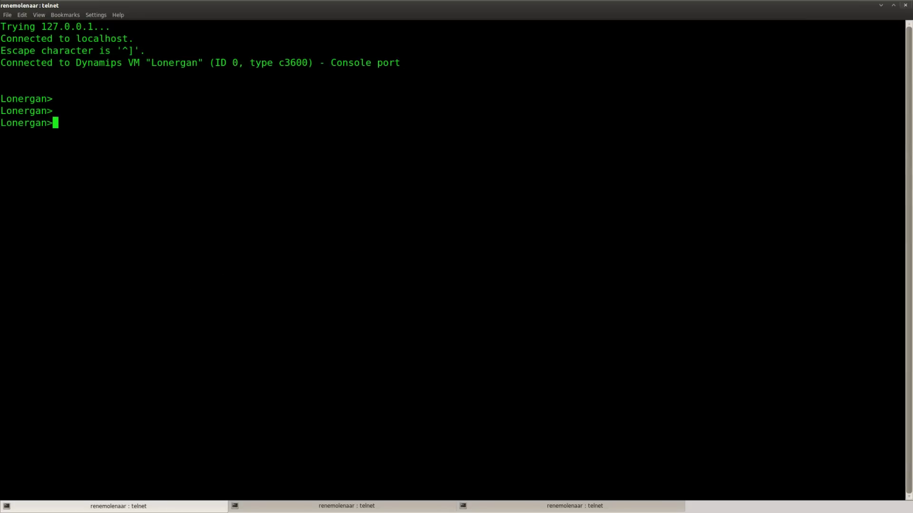
pyautogui.write('ena')
pyautogui.press('Return')
pyautogui.write('conf t')
pyautogui.press('Return')
pyautogui.write('router bgp 1')
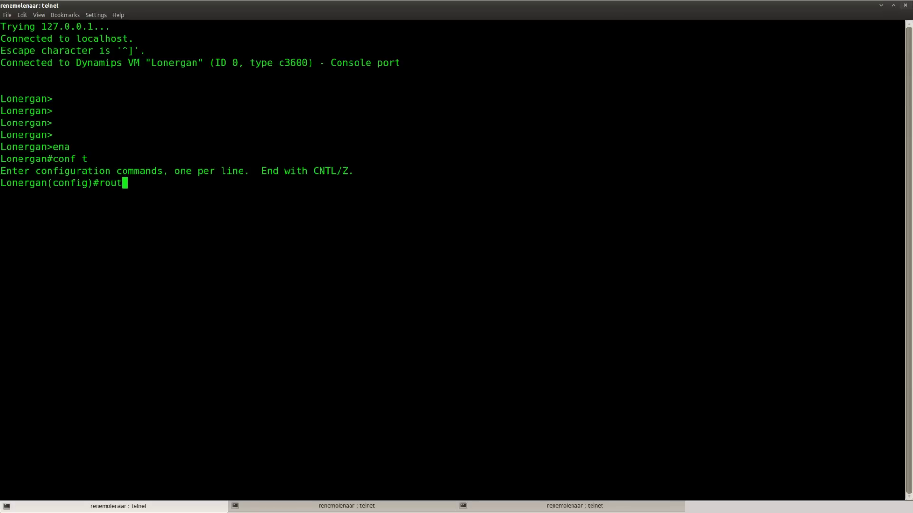
pyautogui.press('Return')
# - Add Colorado as Lonergan's neighbor 192.168.12.2 remote-as 2
pyautogui.write('nei')
pyautogui.press('Tab')
pyautogui.write('192.168')
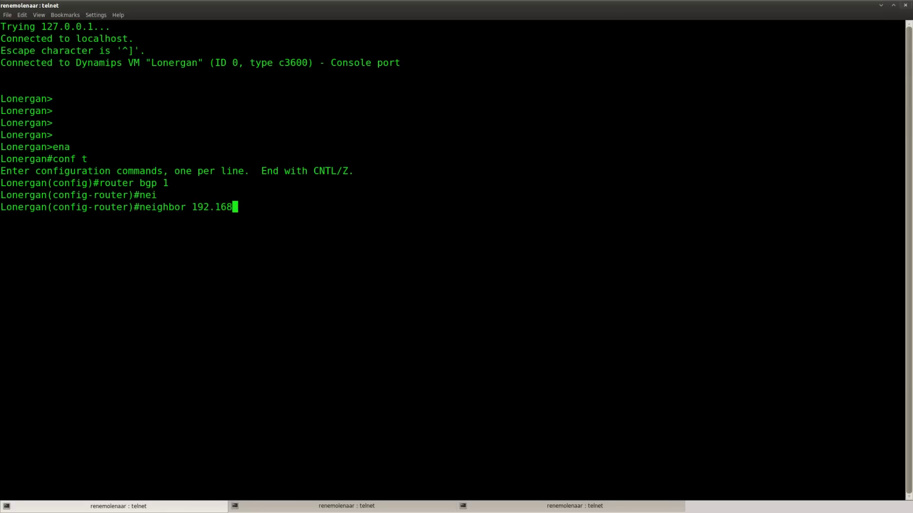
pyautogui.write('.12.2 remote')
pyautogui.press('Tab')
pyautogui.write('2')
pyautogui.press('Return')
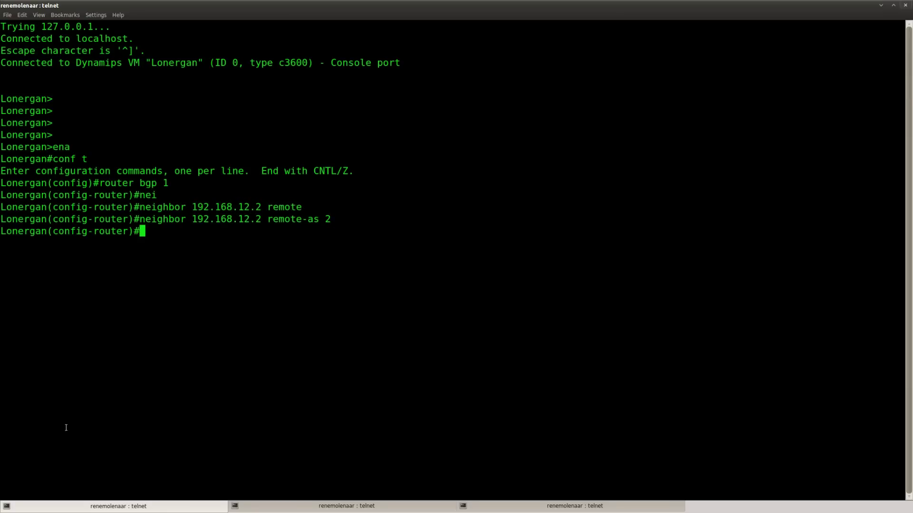
# - On Claiborne, enter configuration mode and start BGP with router bgp 1
pyautogui.hotkey('shift', 'Right')
pyautogui.press('Return')
pyautogui.press('Return')
pyautogui.press('Return')
pyautogui.write('ena')
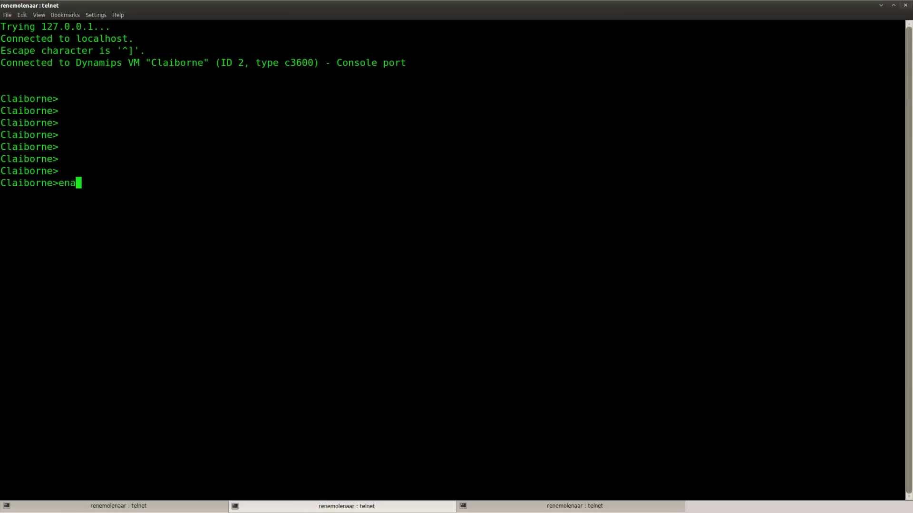
pyautogui.press('Return')
pyautogui.write('conf t')
pyautogui.press('Return')
pyautogui.write('router bgp 1')
pyautogui.press('Return')
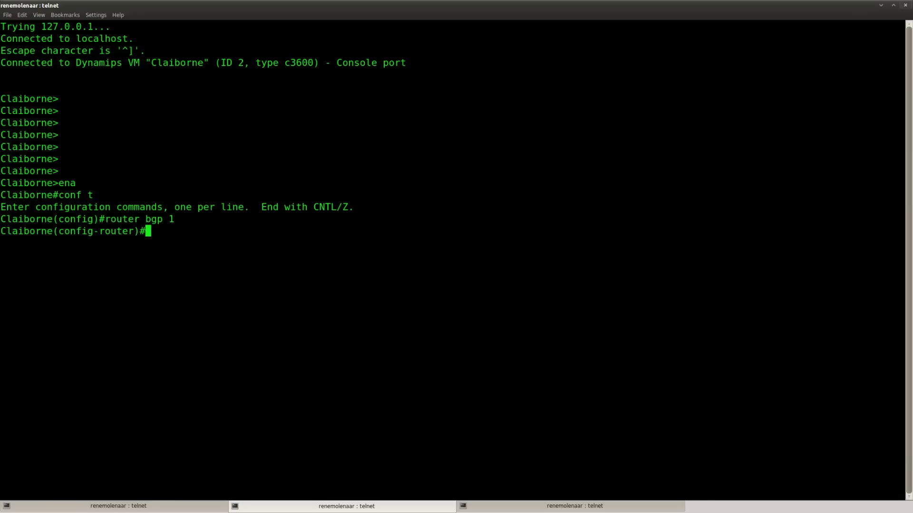
# - Add Colorado as Claiborne's neighbor 192.168.23.2 remote-as 2, correcting a typo in the address
pyautogui.write('nei')
pyautogui.press('Tab')
pyautogui.write('192.168.23.3 remote')
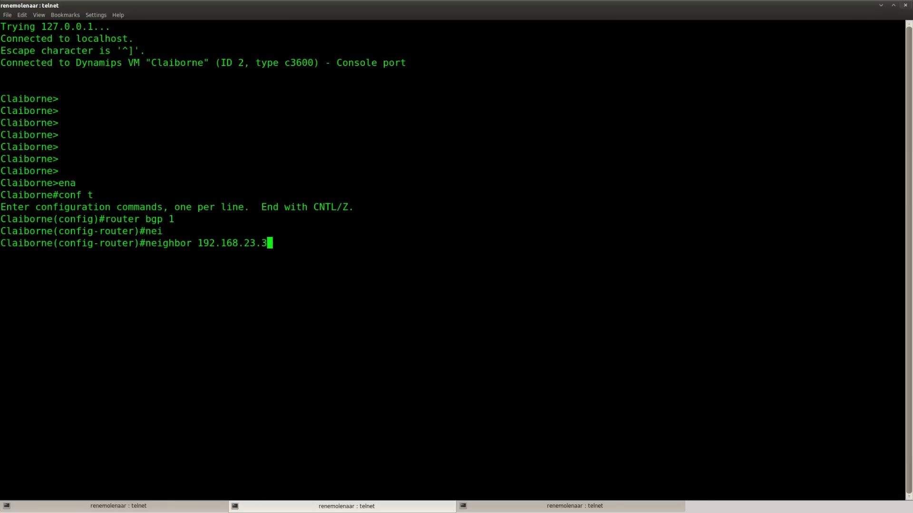
pyautogui.press('BackSpace')
pyautogui.press('BackSpace')
pyautogui.press('BackSpace')
pyautogui.press('BackSpace')
pyautogui.press('BackSpace')
pyautogui.press('BackSpace')
pyautogui.press('BackSpace')
pyautogui.press('BackSpace')
pyautogui.press('BackSpace')
pyautogui.press('BackSpace')
pyautogui.write('3.2 remote')
pyautogui.press('Tab')
pyautogui.write('-as 2')
pyautogui.press('Return')
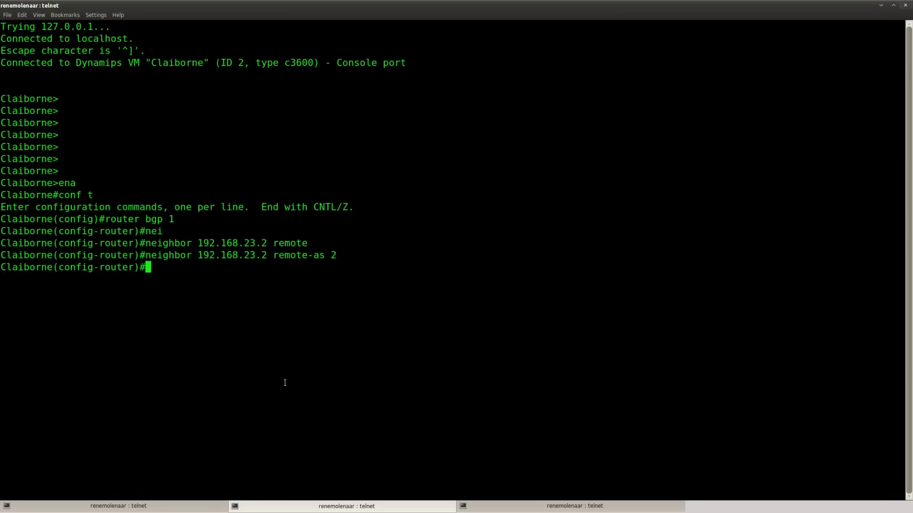
# - On Colorado, enter configuration mode and start BGP with router bgp 2
pyautogui.click(568, 507)
pyautogui.press('Return')
pyautogui.press('Return')
pyautogui.press('Return')
pyautogui.write('ena')
pyautogui.press('Return')
pyautogui.write('con')
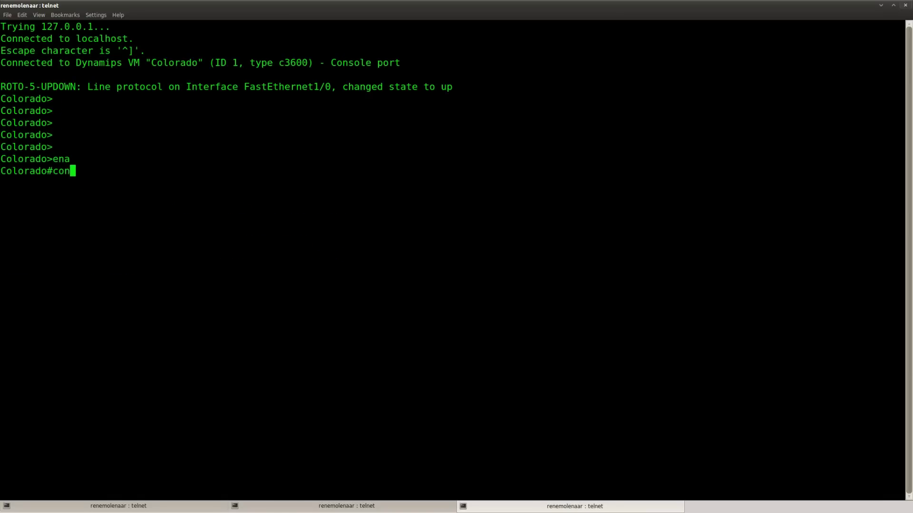
pyautogui.write('f t')
pyautogui.press('Return')
pyautogui.write('router bgp 2')
pyautogui.press('Return')
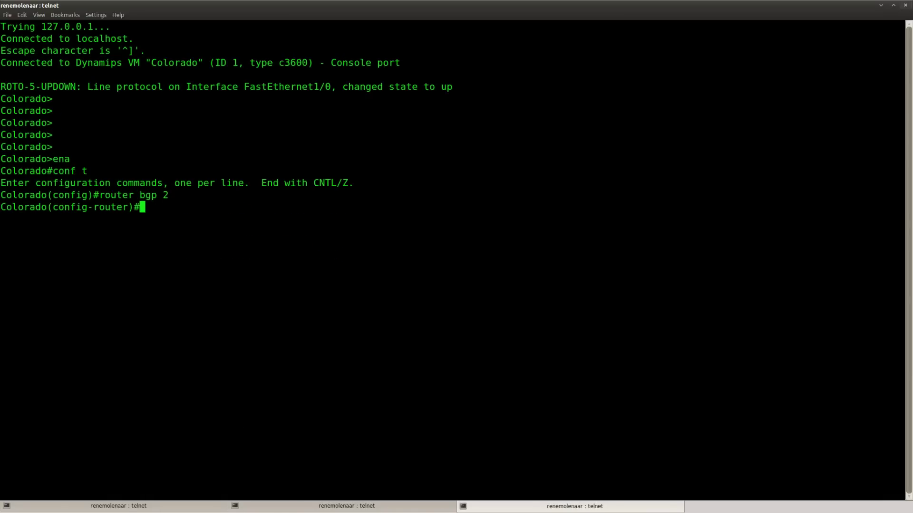
# - Add Lonergan as Colorado's neighbor 192.168.12.1 remote-as 1
pyautogui.write('nei')
pyautogui.press('Tab')
pyautogui.write('192.168.12.1 remot')
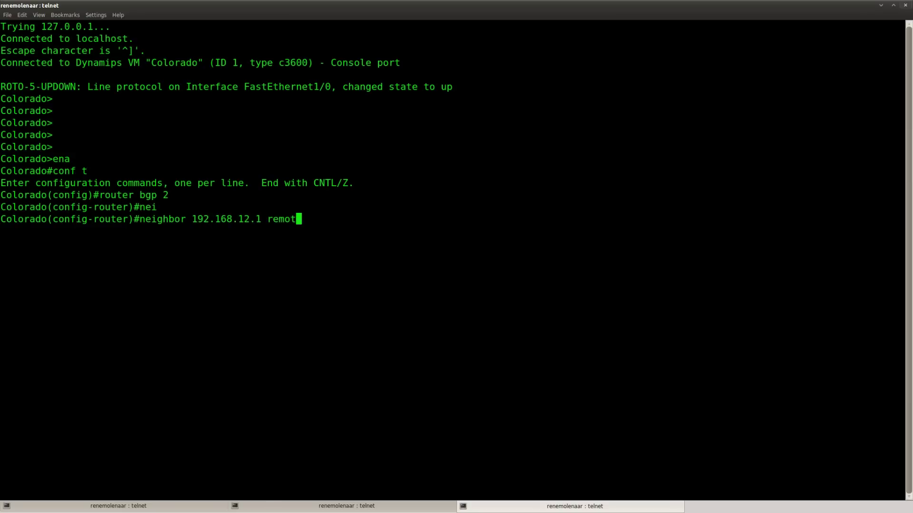
pyautogui.write('e')
pyautogui.press('Tab')
pyautogui.write('1')
pyautogui.press('Return')
# - Attempt the second AS 1 neighbor as 192.168.23.2, which fails, then as 192.168.23.4
pyautogui.write('nei')
pyautogui.press('Tab')
pyautogui.write('192.168.')
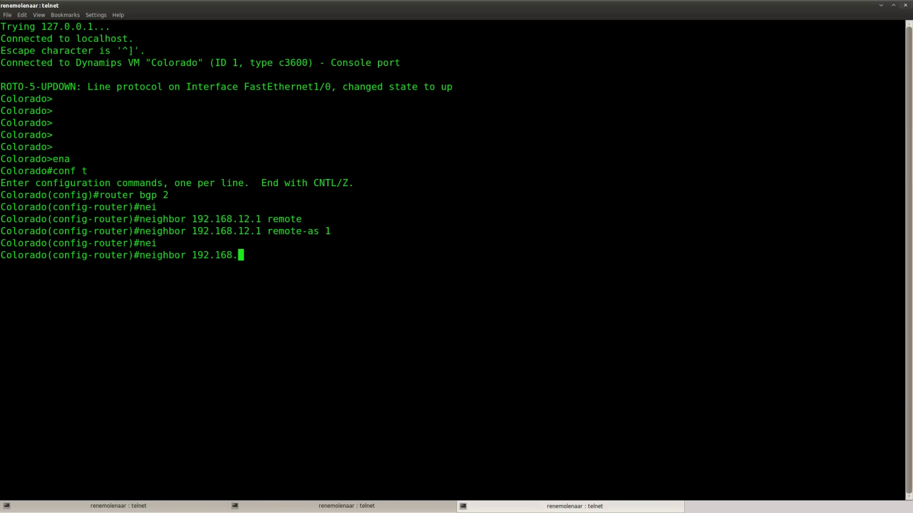
pyautogui.write('23.2 remote')
pyautogui.press('Tab')
pyautogui.write('1')
pyautogui.press('Return')
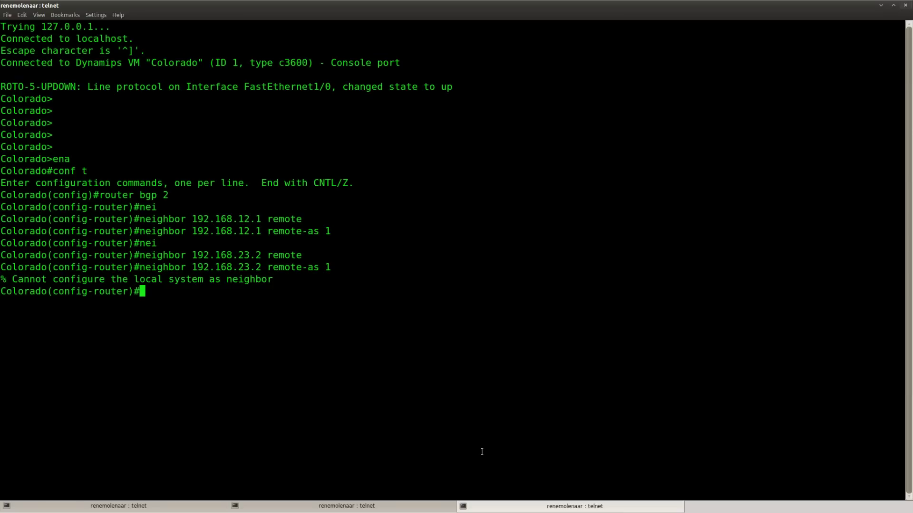
pyautogui.press('Up')
pyautogui.press('Left')
pyautogui.press('Left')
pyautogui.press('Left')
pyautogui.press('Left')
pyautogui.press('Left')
pyautogui.press('Left')
pyautogui.press('Left')
pyautogui.press('Left')
pyautogui.press('Left')
pyautogui.press('Left')
pyautogui.press('Left')
pyautogui.press('Left')
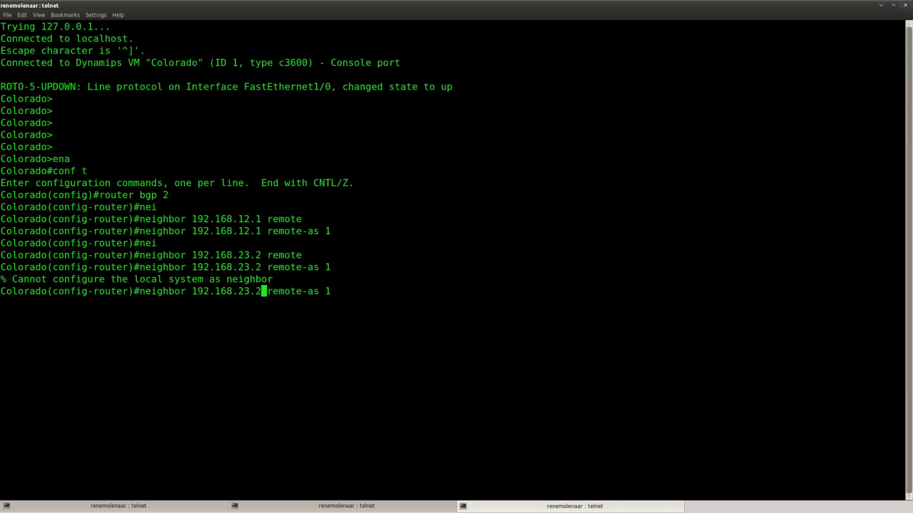
pyautogui.press('BackSpace')
pyautogui.write('4')
pyautogui.press('Return')
# - Remove the mistaken 192.168.23.4 neighbor with a 'no' command
pyautogui.press('Up')
pyautogui.hotkey('ctrl', 'a')
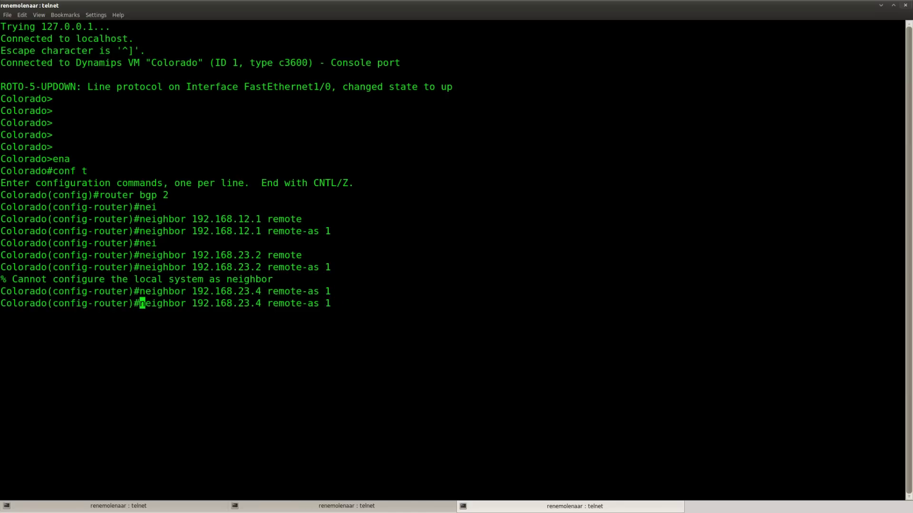
pyautogui.write('no')
pyautogui.press('Return')
# - Add Claiborne as neighbor 192.168.23.3 remote-as 1 and exit configuration mode
pyautogui.press('Up')
pyautogui.hotkey('ctrl', 'a')
pyautogui.press('Right')
pyautogui.press('Right')
pyautogui.press('Right')
pyautogui.press('BackSpace')
pyautogui.press('BackSpace')
pyautogui.press('BackSpace')
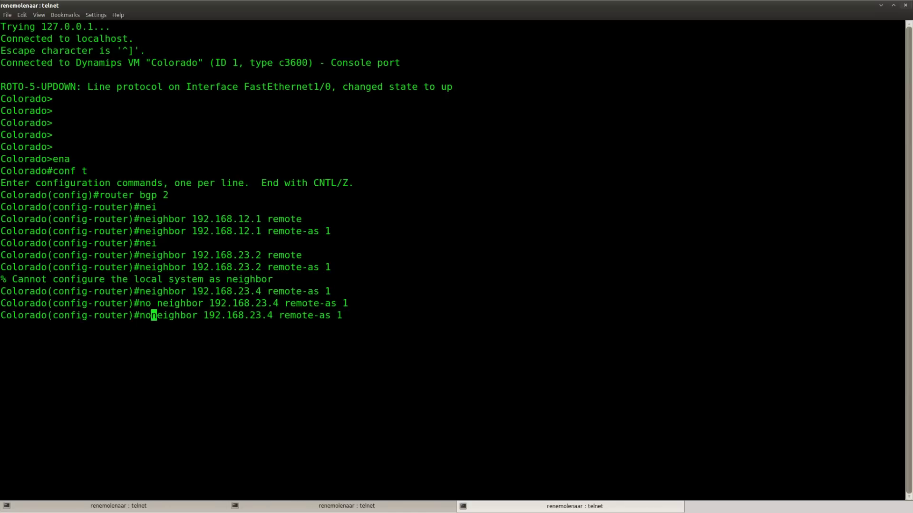
pyautogui.hotkey('ctrl', 'e')
pyautogui.press('Left')
pyautogui.press('Left')
pyautogui.press('Left')
pyautogui.press('Left')
pyautogui.press('Left')
pyautogui.press('Left')
pyautogui.press('Left')
pyautogui.press('Left')
pyautogui.press('Left')
pyautogui.press('Left')
pyautogui.press('Left')
pyautogui.press('Left')
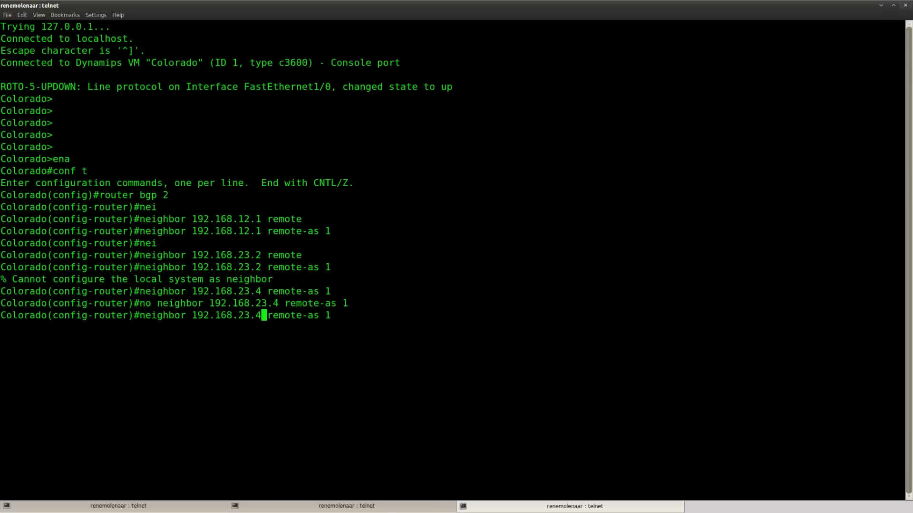
pyautogui.press('BackSpace')
pyautogui.write('3')
pyautogui.press('Return')
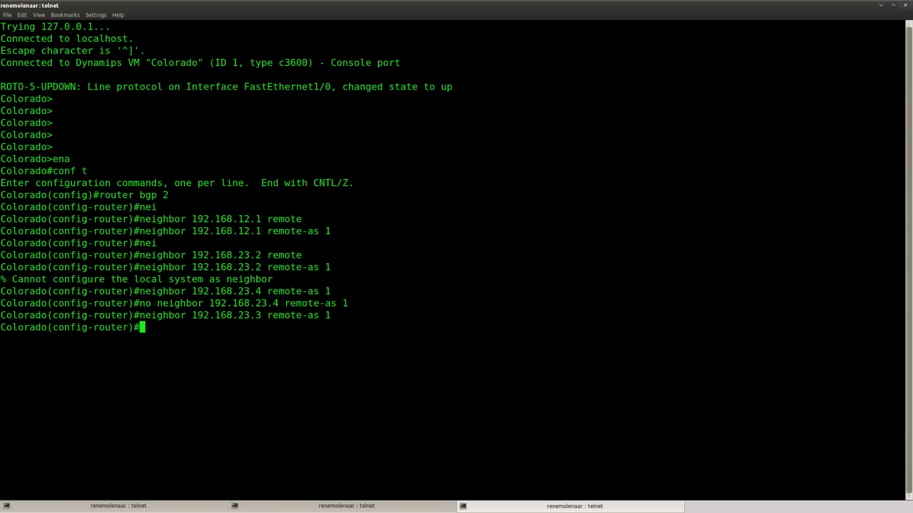
pyautogui.hotkey('ctrl', 'z')
pyautogui.press('Return')
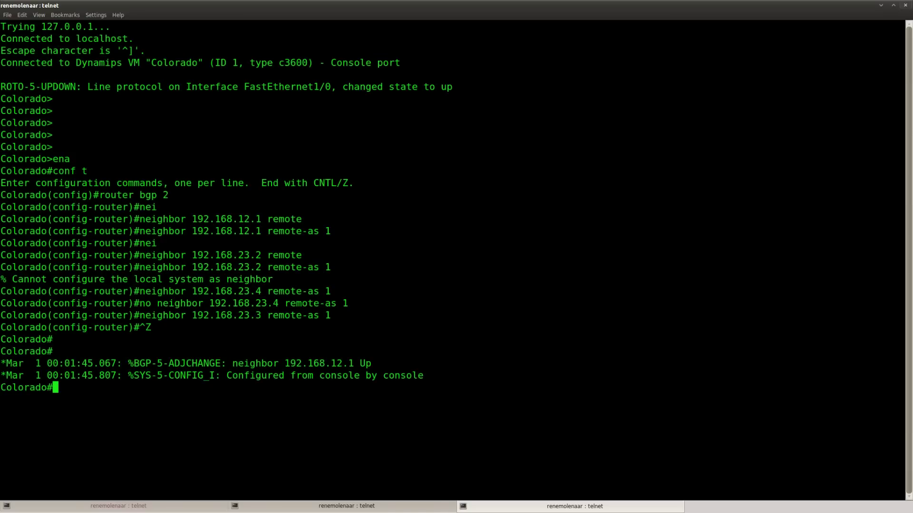
pyautogui.hotkey('alt', 'Tab')
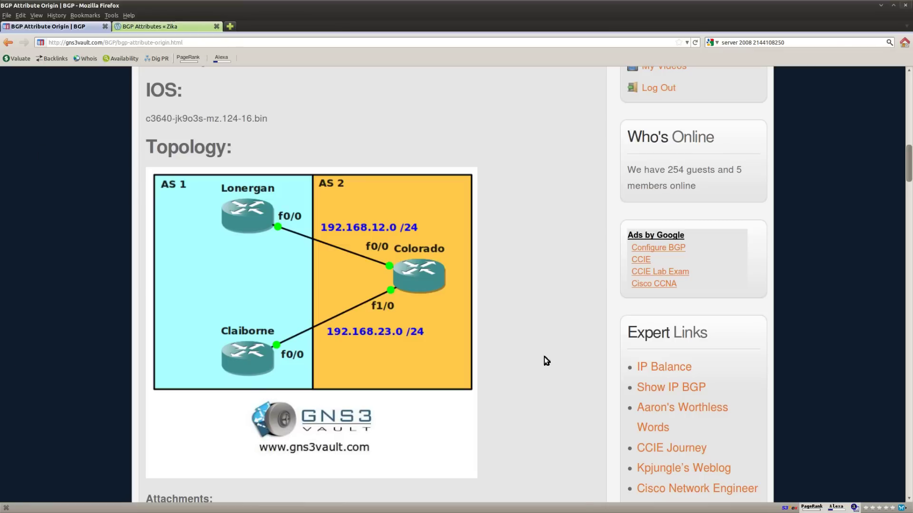
# - Highlight the goal to advertise 13.13.13.0 from Lonergan and Claiborne
pyautogui.scroll(5, 527, 278)
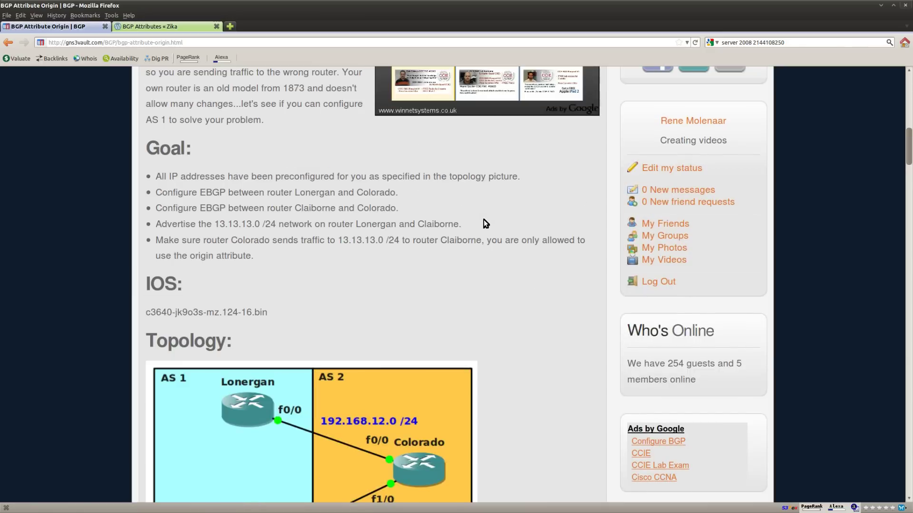
pyautogui.moveTo(464, 223); pyautogui.dragTo(151, 228)
pyautogui.click(151, 228)
pyautogui.moveTo(215, 225); pyautogui.dragTo(271, 225)
pyautogui.doubleClick(382, 225)
pyautogui.doubleClick(448, 223)
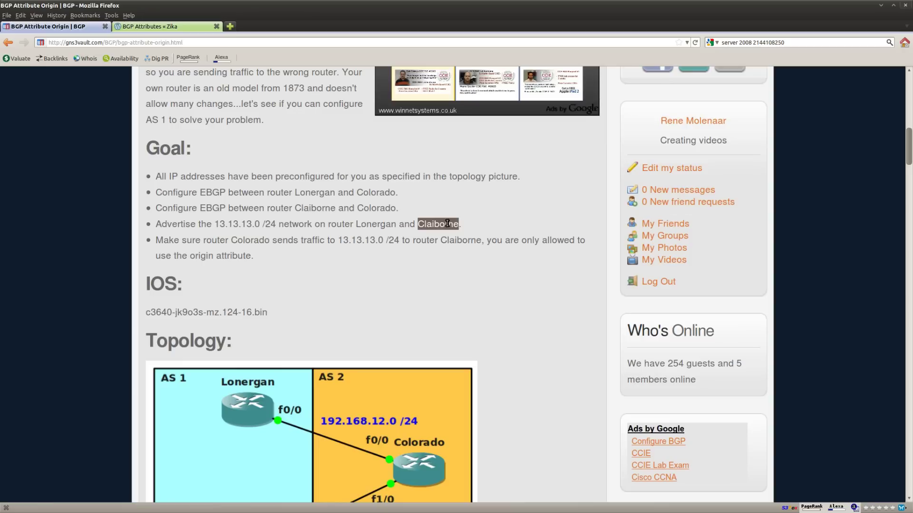
pyautogui.click(384, 268)
# - Select the 13.13.13.0 address, scroll past the topology, and clear the highlight
pyautogui.moveTo(214, 224); pyautogui.dragTo(260, 224)
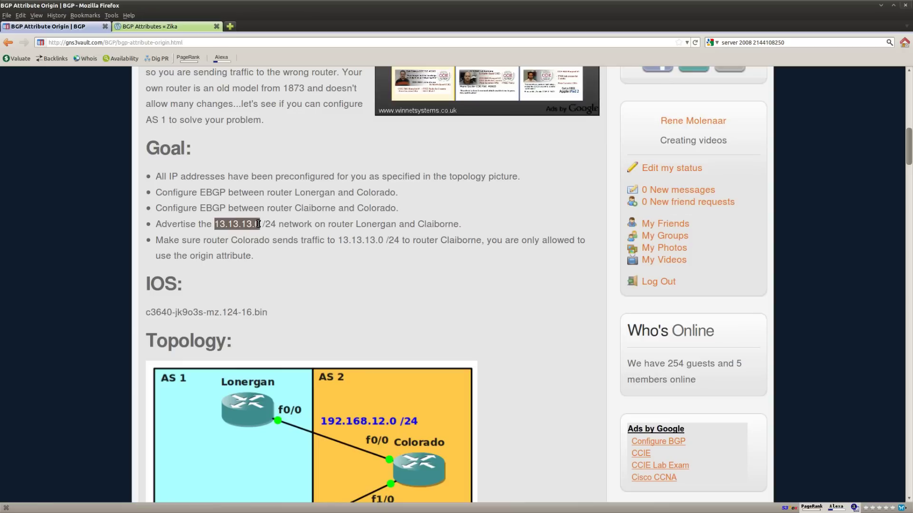
pyautogui.rightClick(254, 223)
pyautogui.click(273, 228)
pyautogui.scroll(-4, 473, 313)
pyautogui.scroll(-1, 474, 313)
pyautogui.scroll(1, 474, 313)
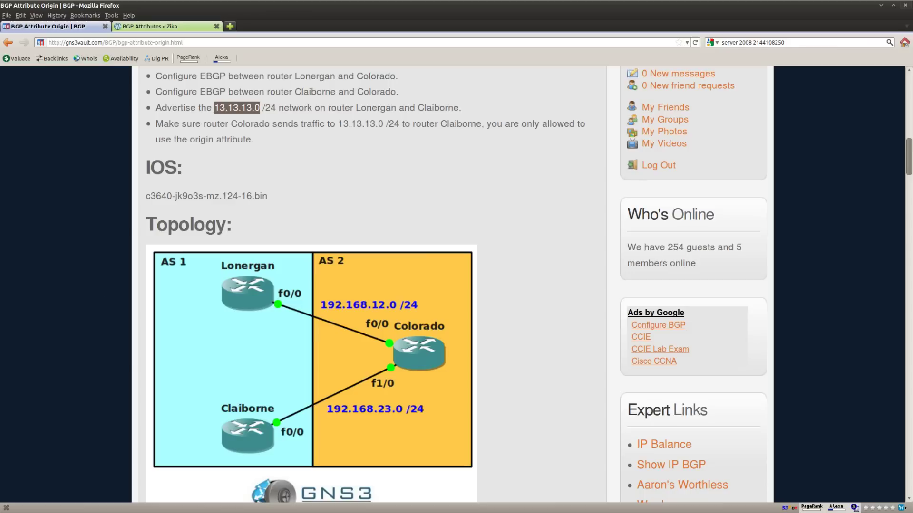
pyautogui.click(284, 161)
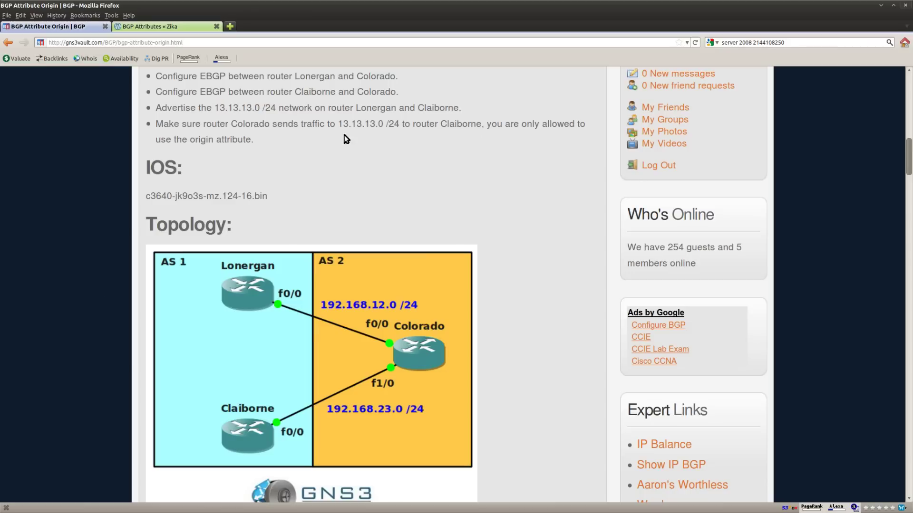
# - Advertise network 13.13.13.0 mask 255.255.255.0 in Lonergan's BGP
pyautogui.hotkey('alt', 'Tab')
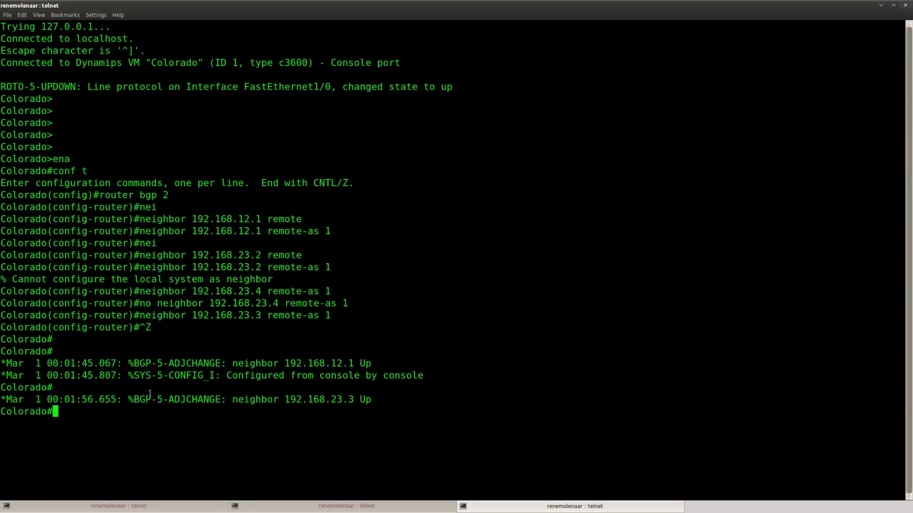
pyautogui.click(128, 511)
pyautogui.press('Return')
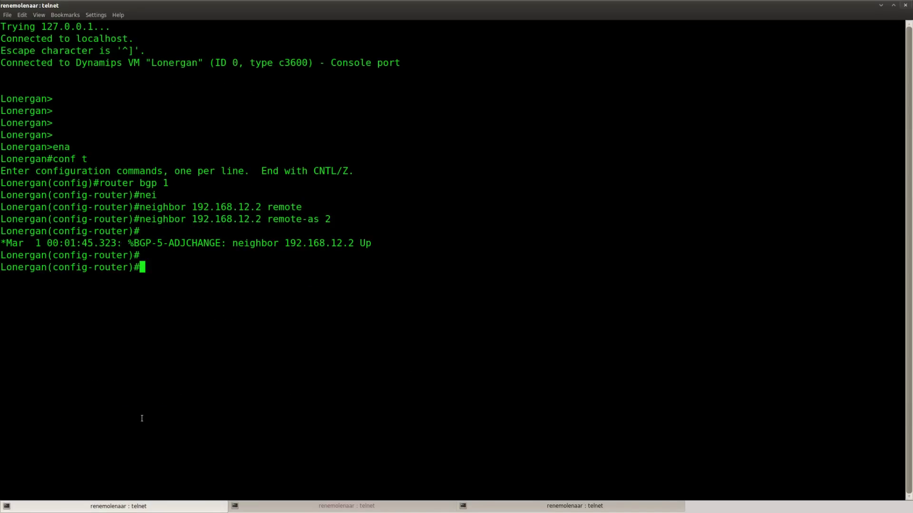
pyautogui.press('Return')
pyautogui.press('Return')
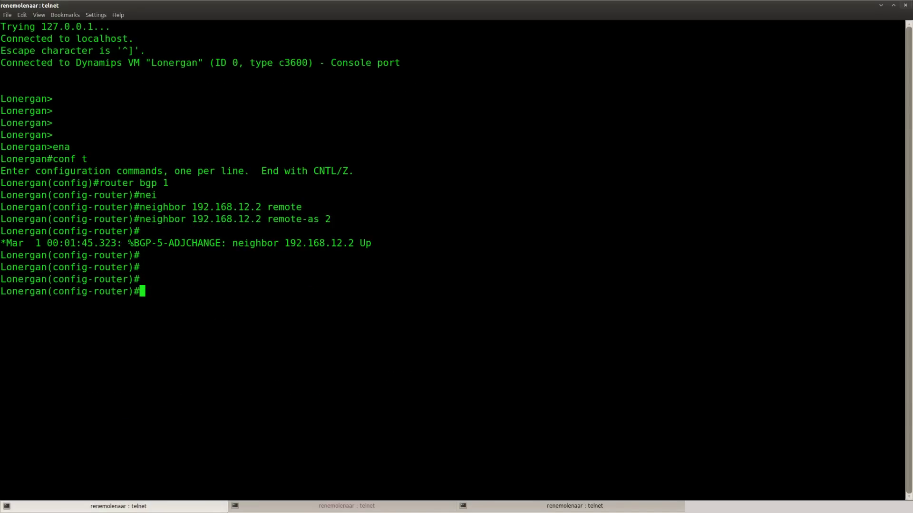
pyautogui.write('net')
pyautogui.press('Tab')
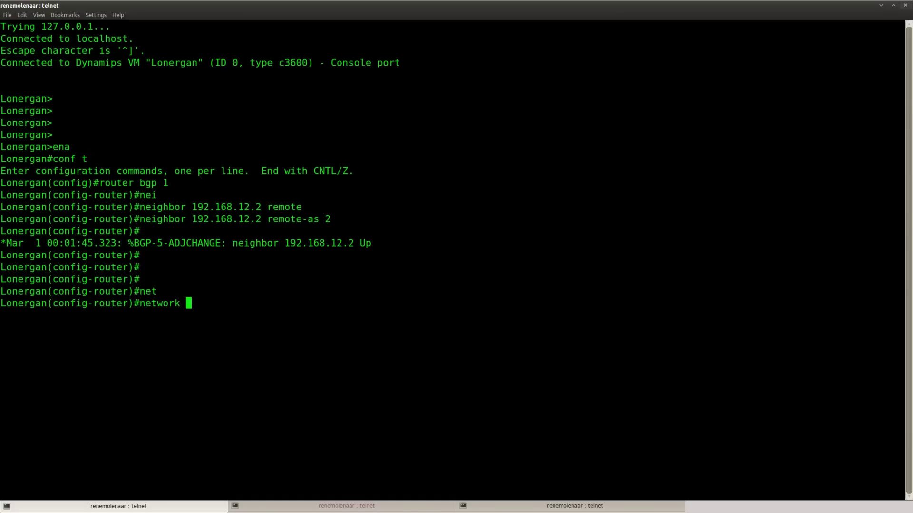
pyautogui.write('13.13.13.0 mas')
pyautogui.press('Tab')
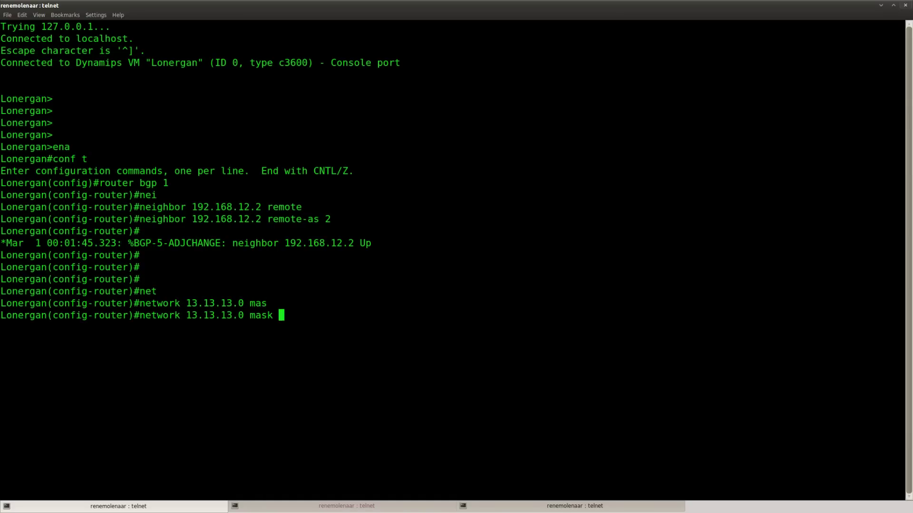
pyautogui.write('255.255.255.0')
pyautogui.press('Return')
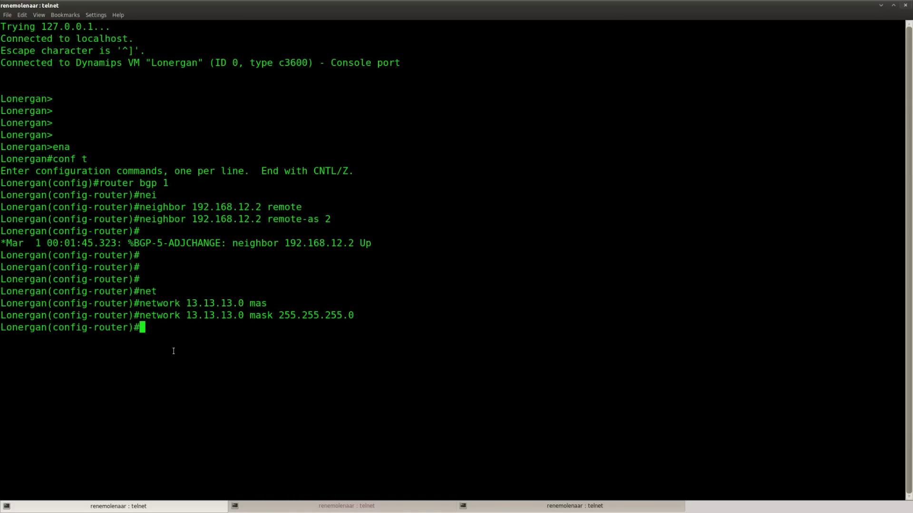
# - Type the same network 13.13.13.0 mask 255.255.255.0 command on Claiborne
pyautogui.hotkey('alt', 'Tab')
pyautogui.press('Return')
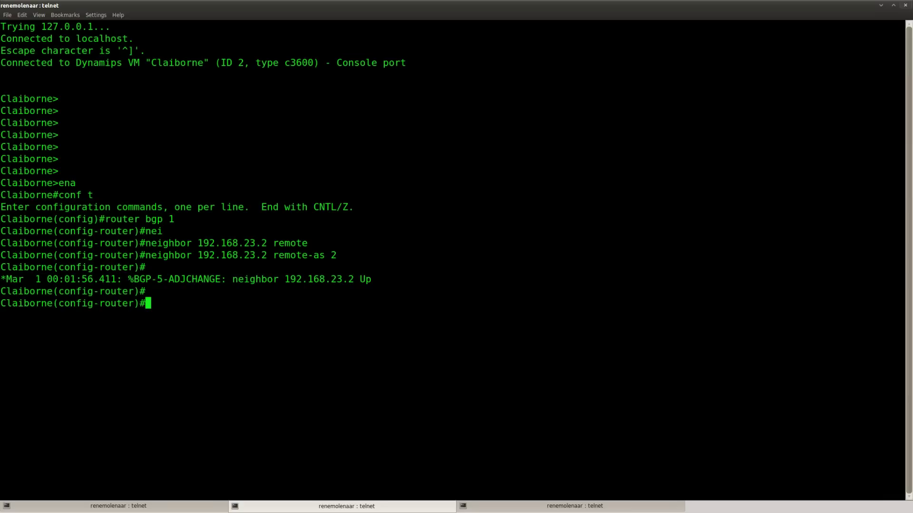
pyautogui.write('net')
pyautogui.press('Tab')
pyautogui.write('13.13.13.0 ma')
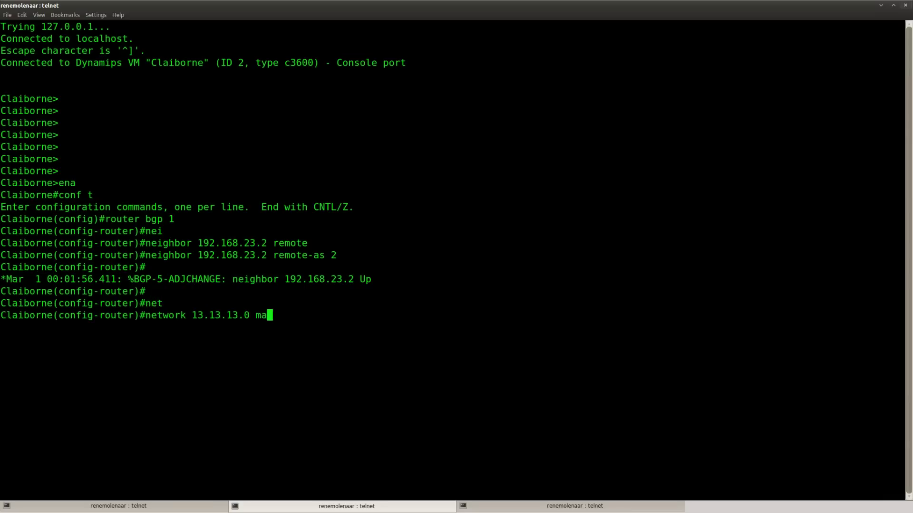
pyautogui.write('sk 255.255.255.0')
# - Commit Claiborne's 13.13.13.0/24 network and highlight the goal about Colorado's path via origin
pyautogui.press('Return')
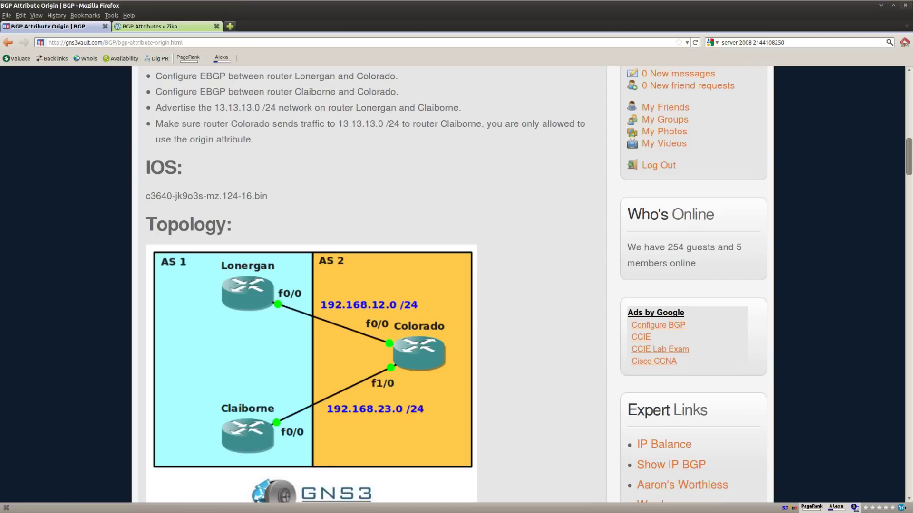
pyautogui.scroll(5, 325, 230)
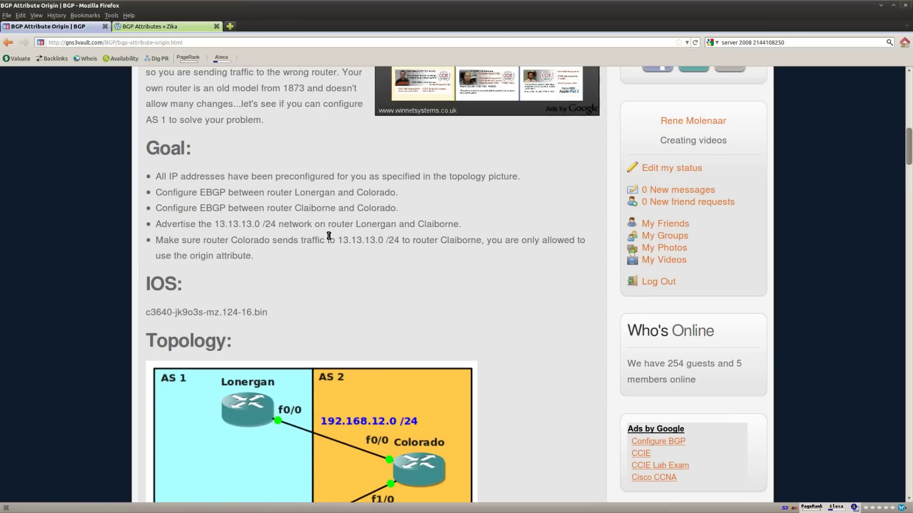
pyautogui.moveTo(155, 239); pyautogui.dragTo(265, 258)
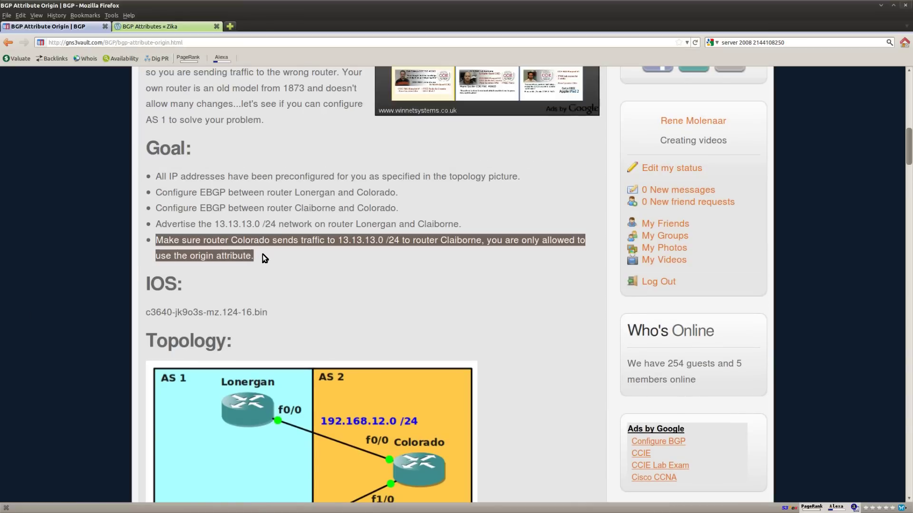
pyautogui.click(314, 249)
pyautogui.moveTo(338, 241); pyautogui.dragTo(406, 251)
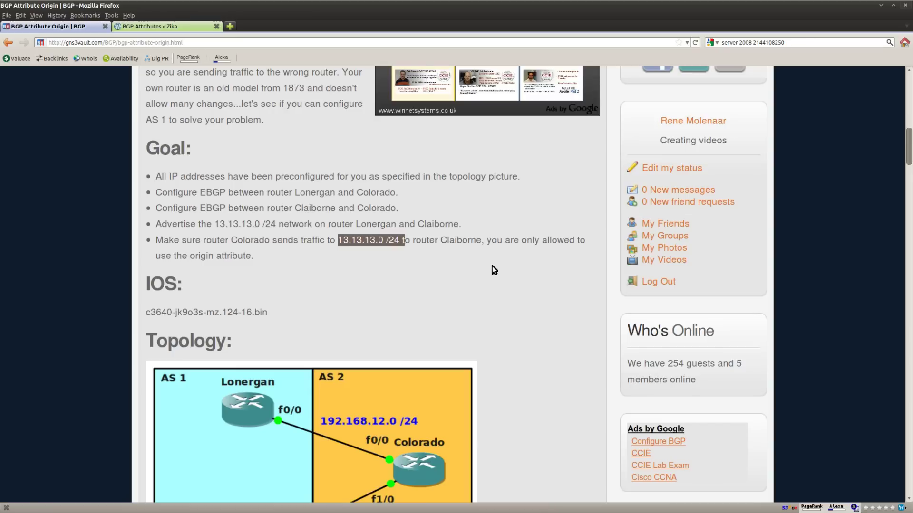
# - Run show ip bgp on Colorado to list its BGP table
pyautogui.hotkey('alt', 'Tab')
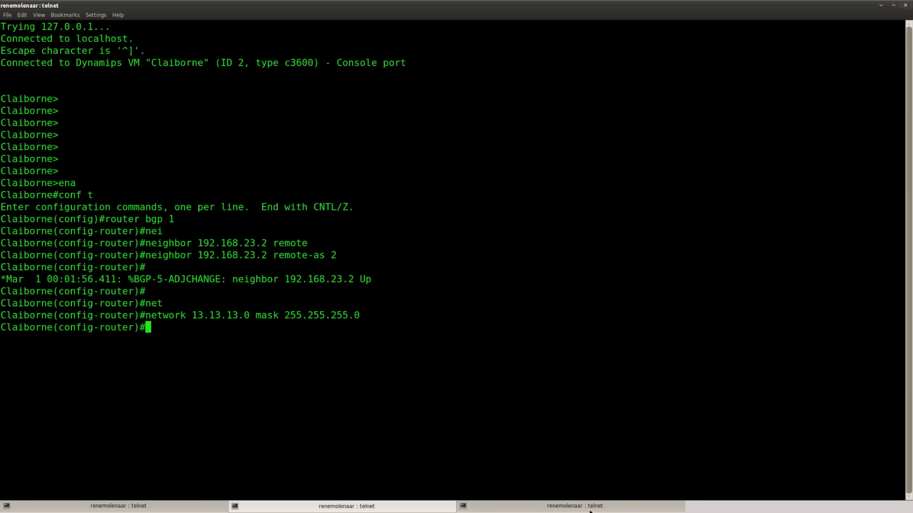
pyautogui.click(590, 509)
pyautogui.press('Return')
pyautogui.press('Return')
pyautogui.write('sho')
pyautogui.press('Tab')
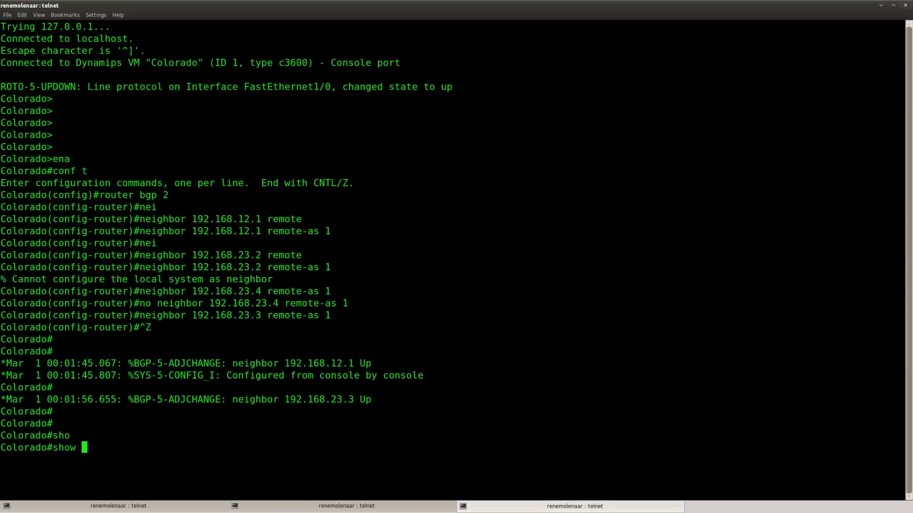
pyautogui.write('ip bg')
pyautogui.press('Tab')
pyautogui.press('Return')
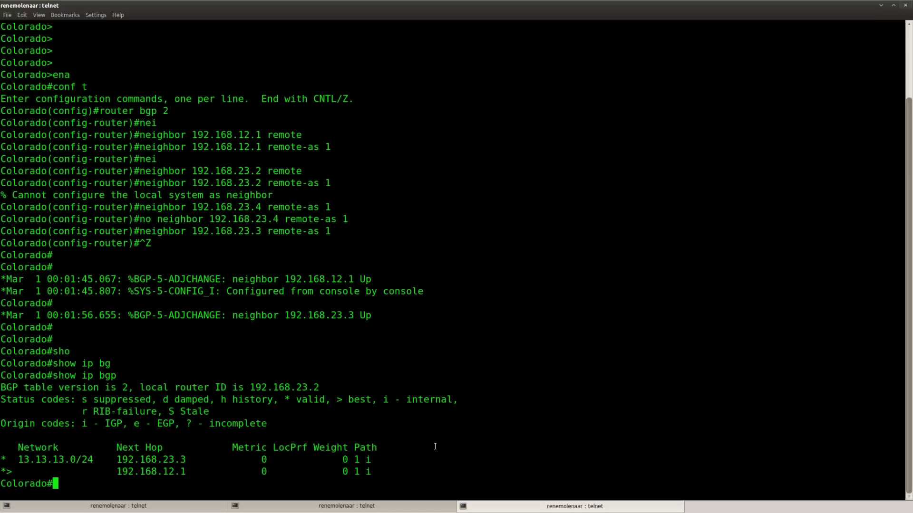
pyautogui.press('Return')
# - Compare the 13.13.13.0/24 paths via 192.168.12.1 (best) and 192.168.23.3
pyautogui.moveTo(370, 461); pyautogui.dragTo(2, 445)
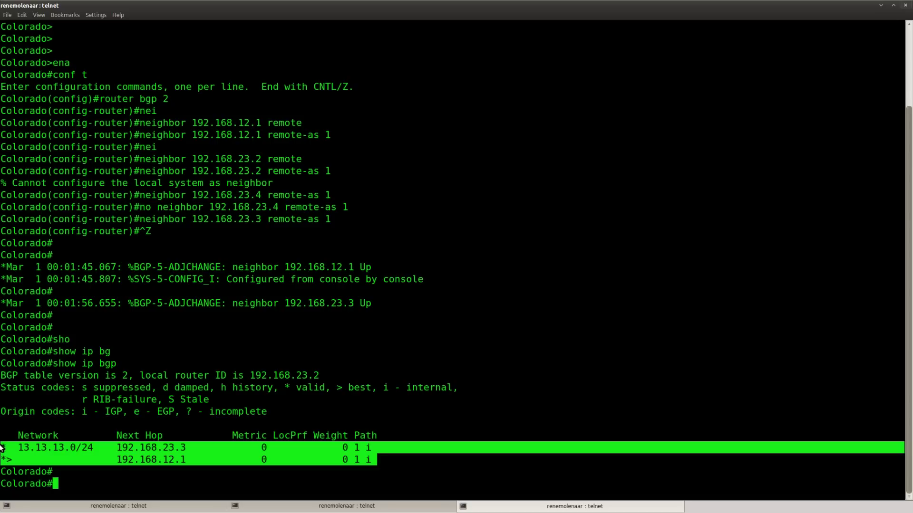
pyautogui.click(127, 476)
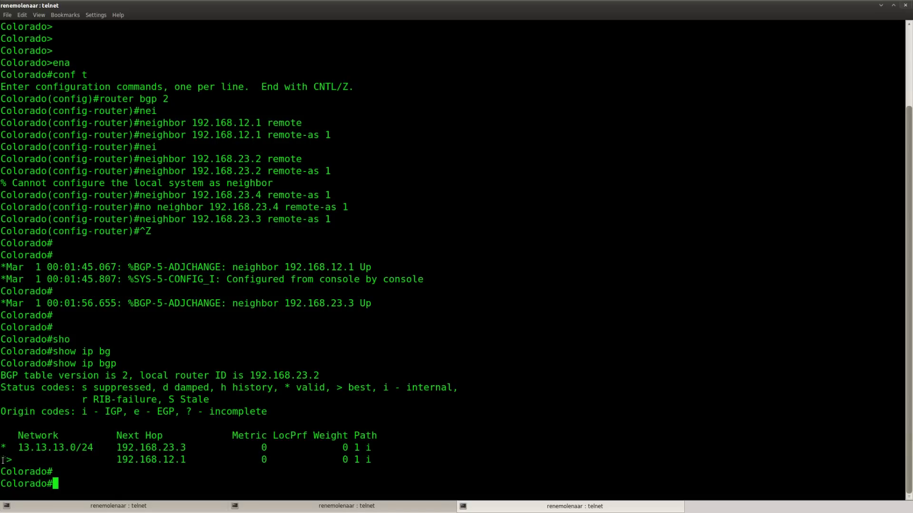
pyautogui.moveTo(2, 460); pyautogui.dragTo(372, 457)
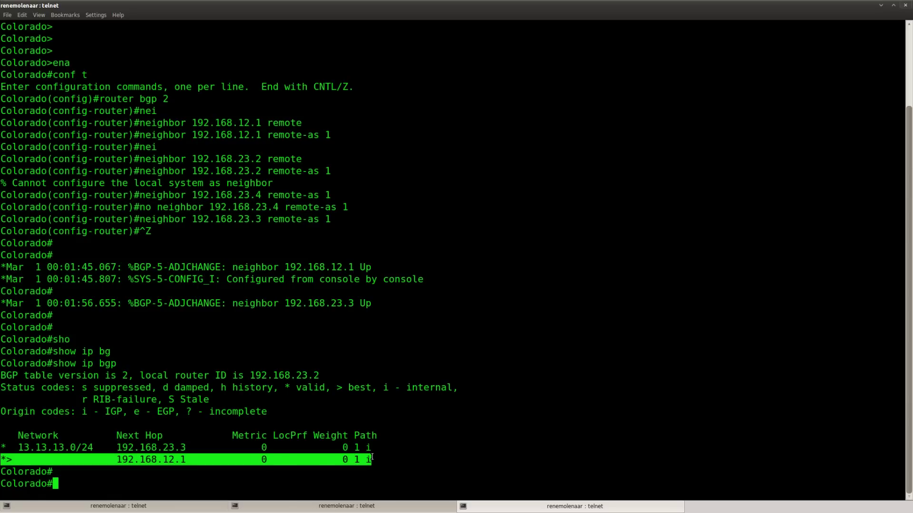
pyautogui.click(188, 475)
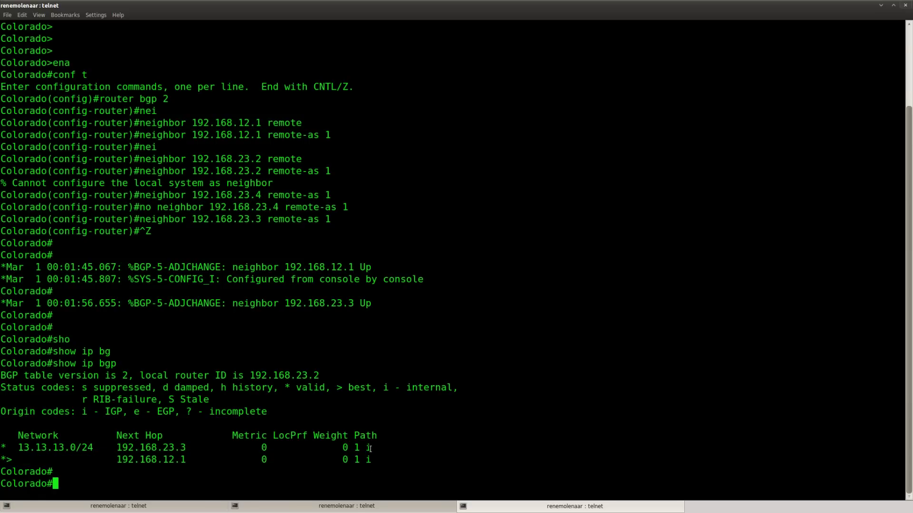
pyautogui.moveTo(370, 451); pyautogui.dragTo(1, 446)
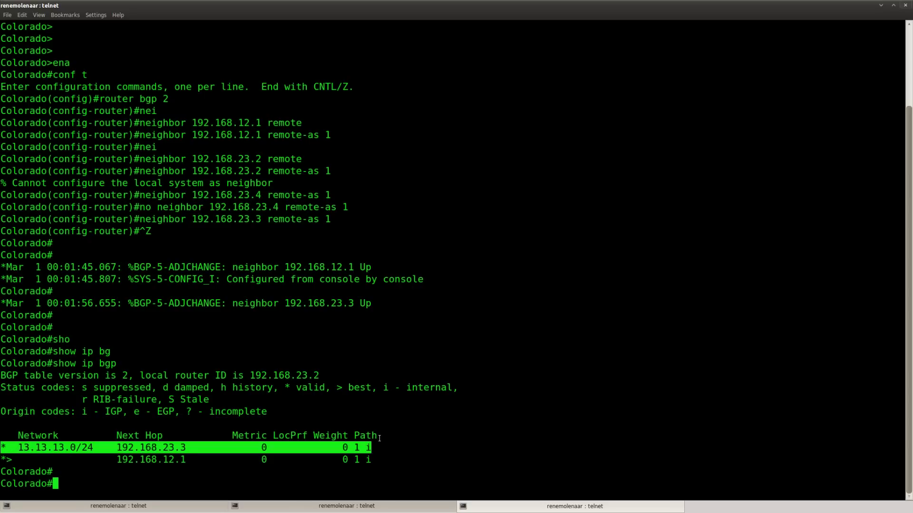
# - Highlight the BGP origin codes legend, focusing on i - IGP, e - EGP and incomplete
pyautogui.click(113, 413)
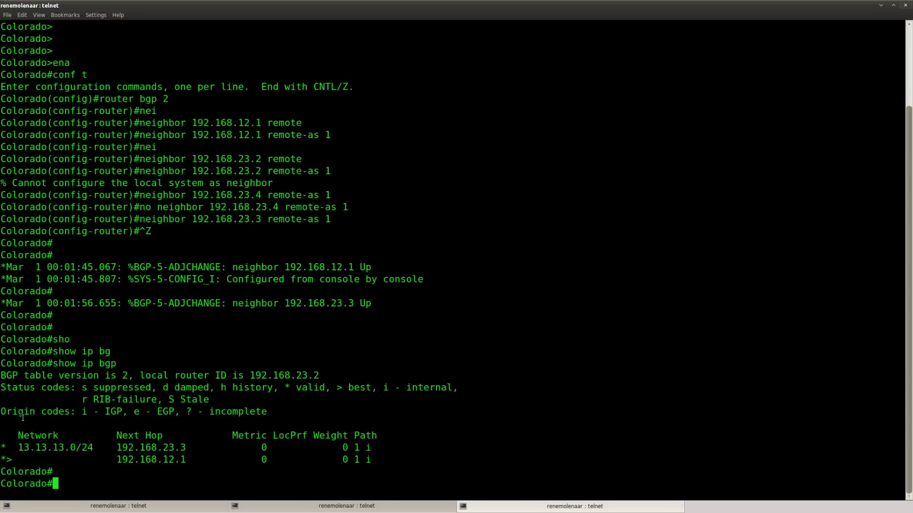
pyautogui.moveTo(2, 412); pyautogui.dragTo(269, 412)
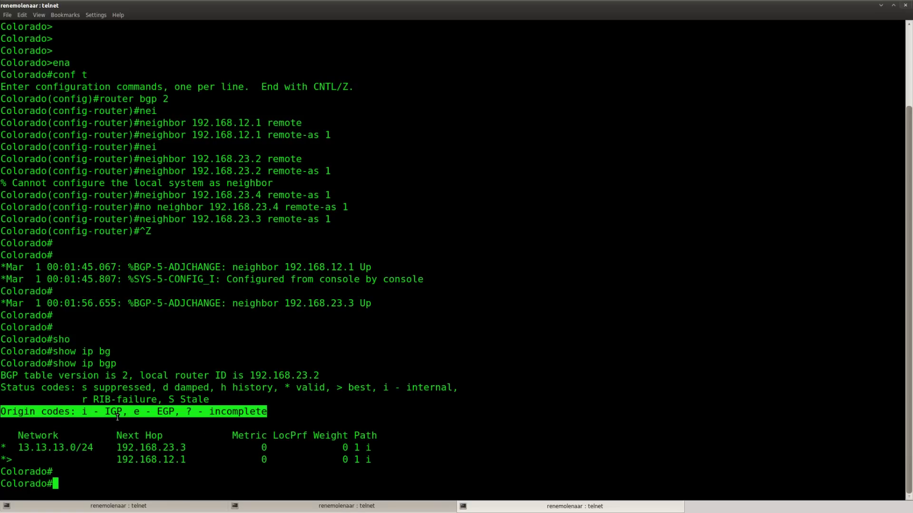
pyautogui.moveTo(135, 413); pyautogui.dragTo(173, 412)
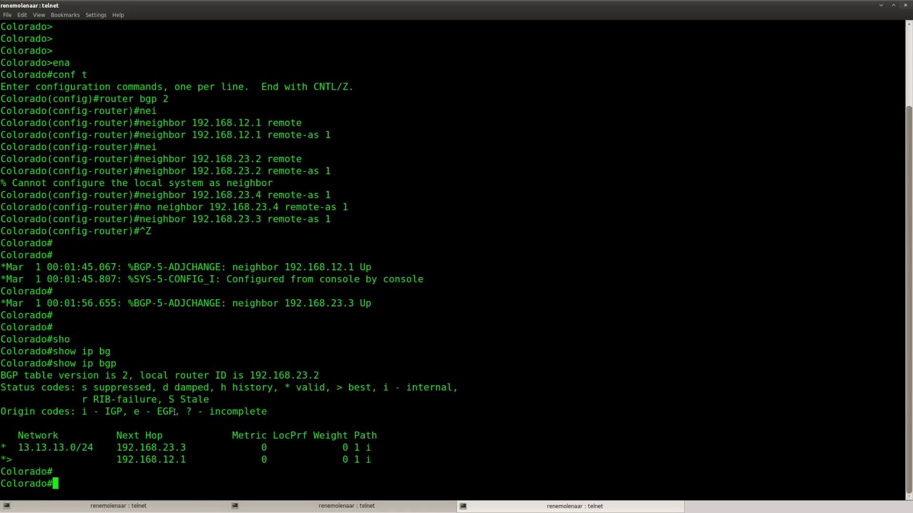
pyautogui.moveTo(175, 412); pyautogui.dragTo(269, 413)
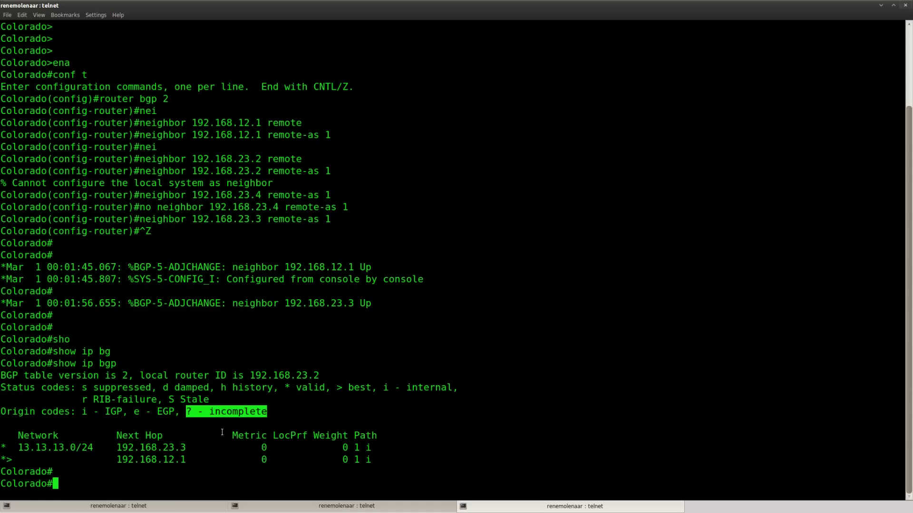
pyautogui.click(90, 421)
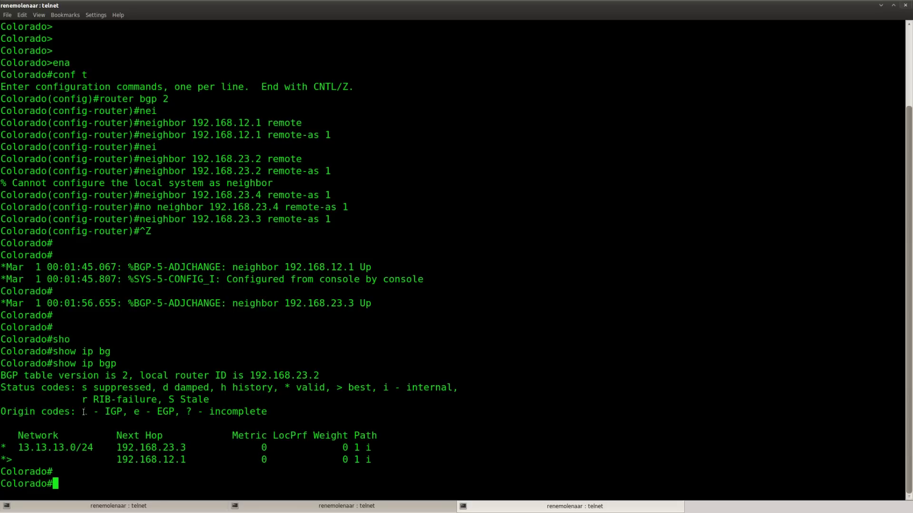
pyautogui.moveTo(84, 412); pyautogui.dragTo(267, 413)
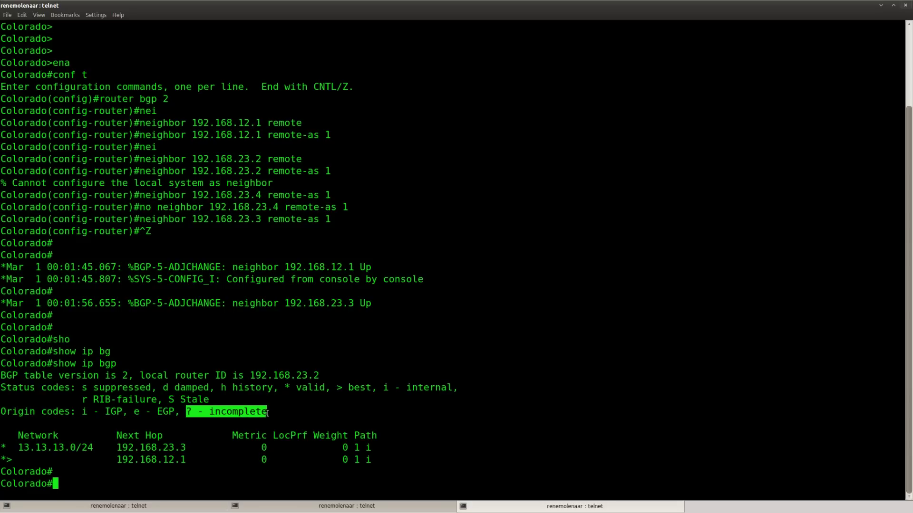
pyautogui.click(307, 473)
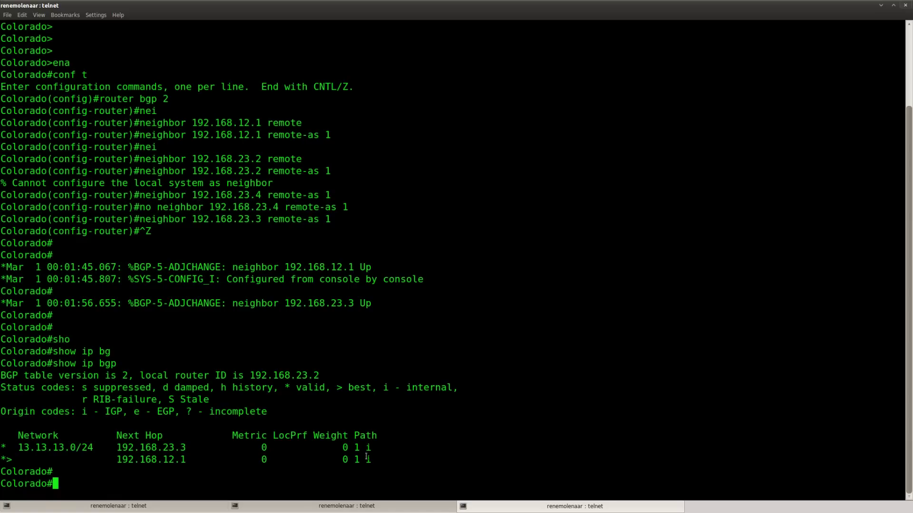
# - Highlight the best 13.13.13.0/24 route via 192.168.12.1, then bring up Lonergan's console
pyautogui.moveTo(373, 460); pyautogui.dragTo(2, 461)
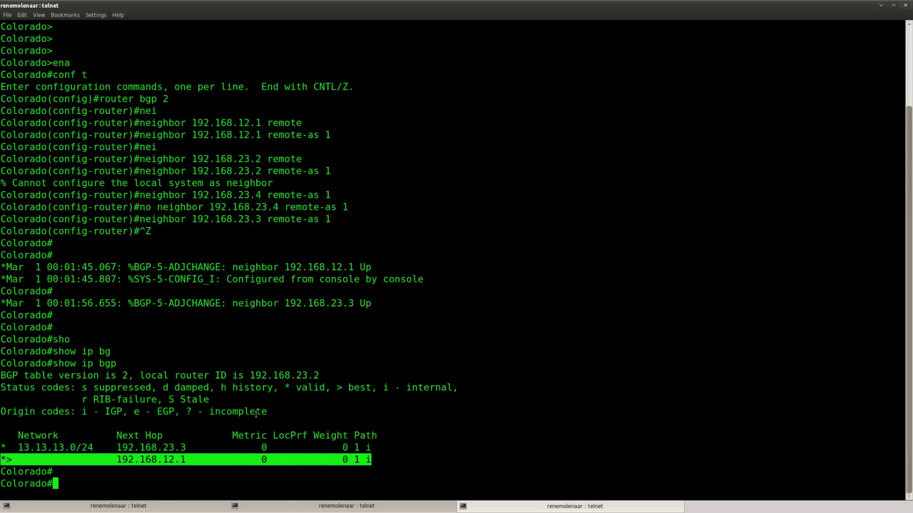
pyautogui.click(344, 476)
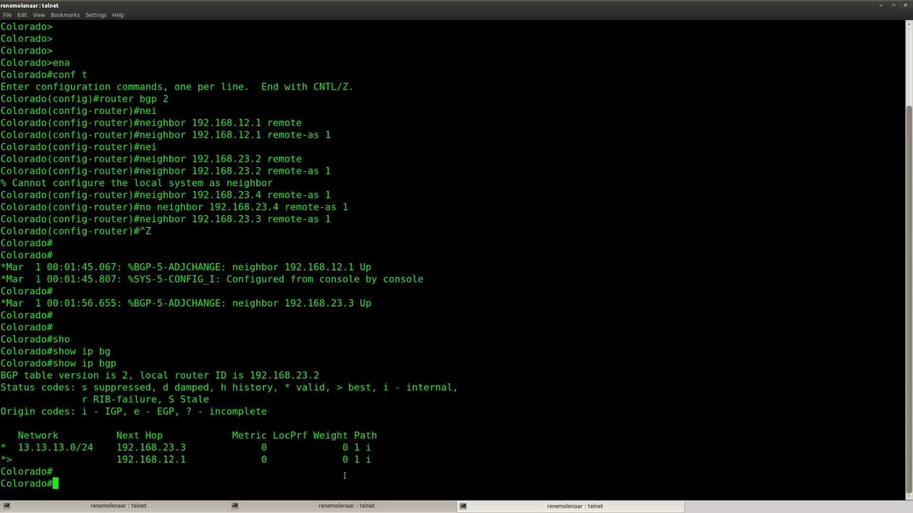
pyautogui.click(307, 509)
pyautogui.click(119, 507)
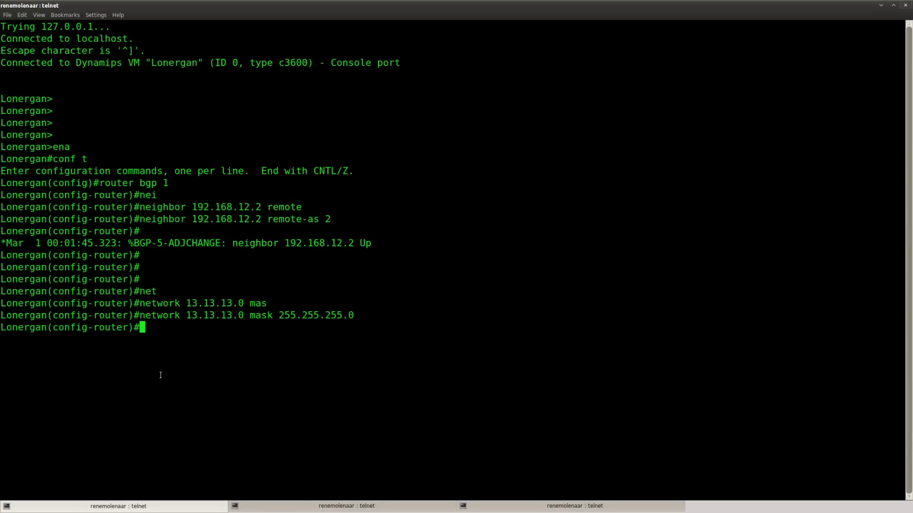
# - Remove Lonergan's network 13.13.13.0 mask 255.255.255.0 statement from BGP
pyautogui.press('Up')
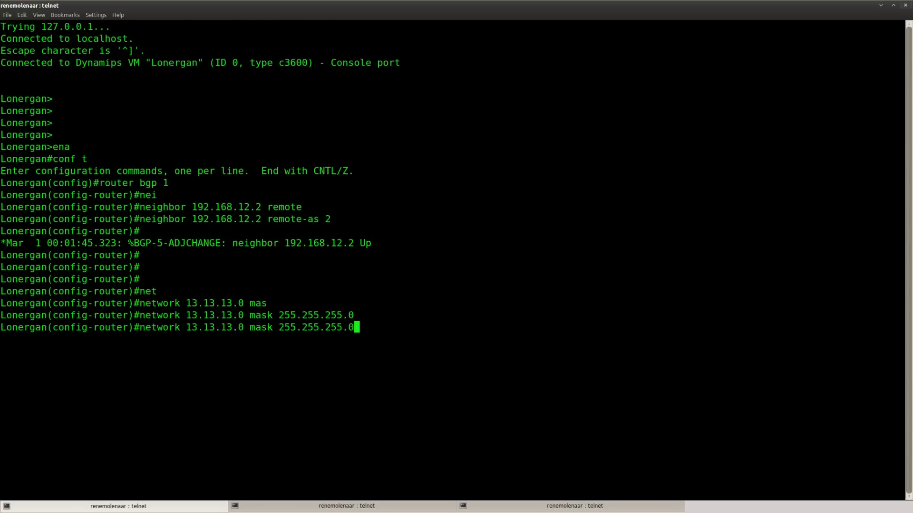
pyautogui.hotkey('ctrl', 'a')
pyautogui.write('no')
pyautogui.press('Return')
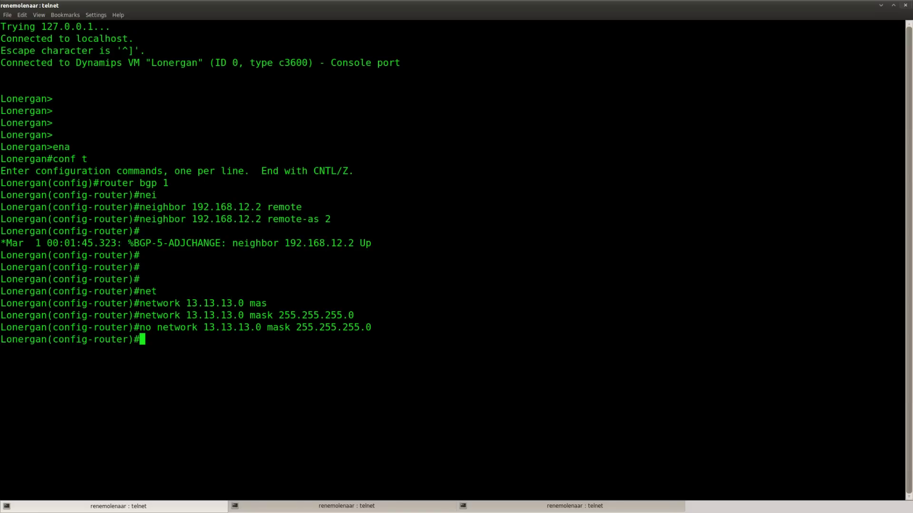
# - Redistribute connected routes into BGP on Lonergan instead
pyautogui.write('redi')
pyautogui.press('Tab')
pyautogui.write('?')
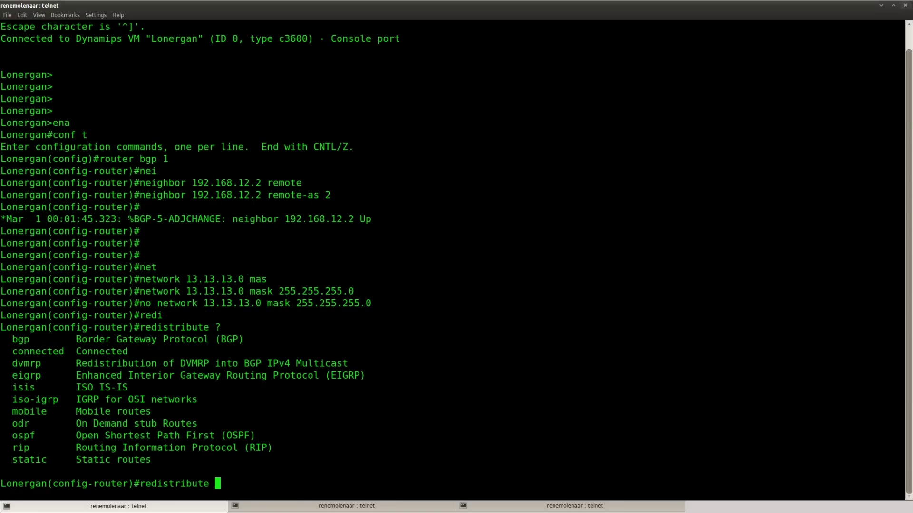
pyautogui.write('st')
pyautogui.press('Tab')
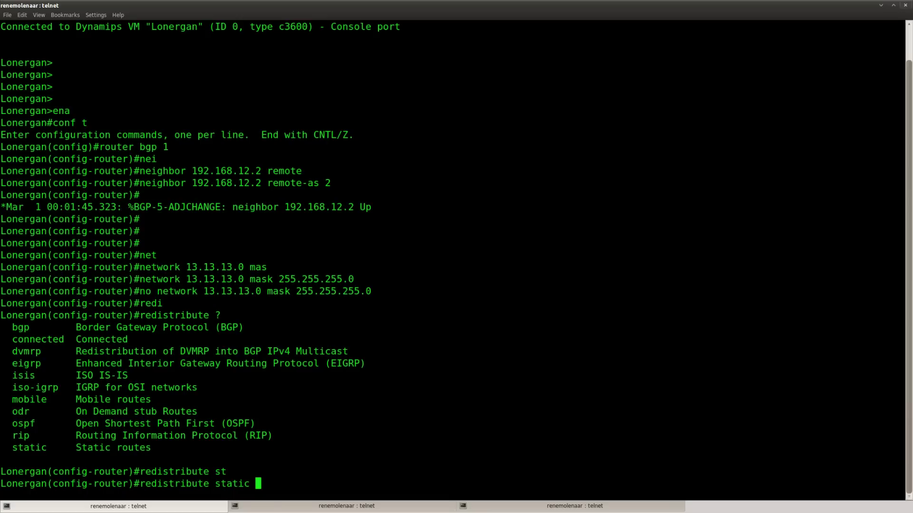
pyautogui.press('BackSpace')
pyautogui.press('BackSpace')
pyautogui.press('BackSpace')
pyautogui.press('BackSpace')
pyautogui.press('BackSpace')
pyautogui.press('BackSpace')
pyautogui.press('BackSpace')
pyautogui.write('conn')
pyautogui.press('Tab')
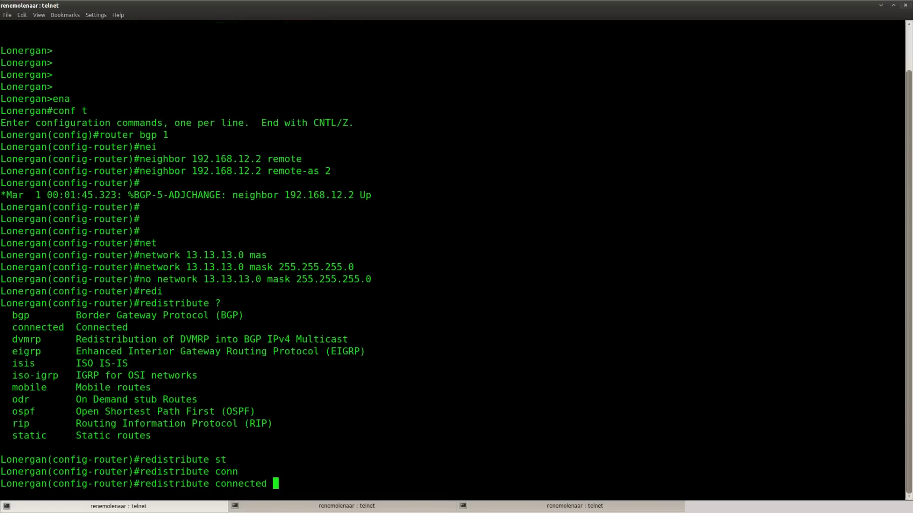
pyautogui.press('Return')
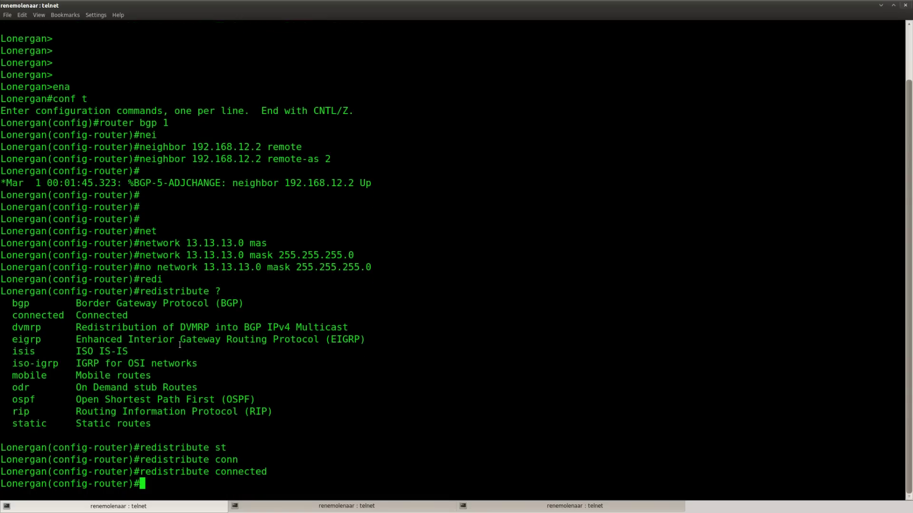
pyautogui.click(287, 506)
# - Recheck Colorado's BGP table several times with show ip bgp
pyautogui.click(542, 507)
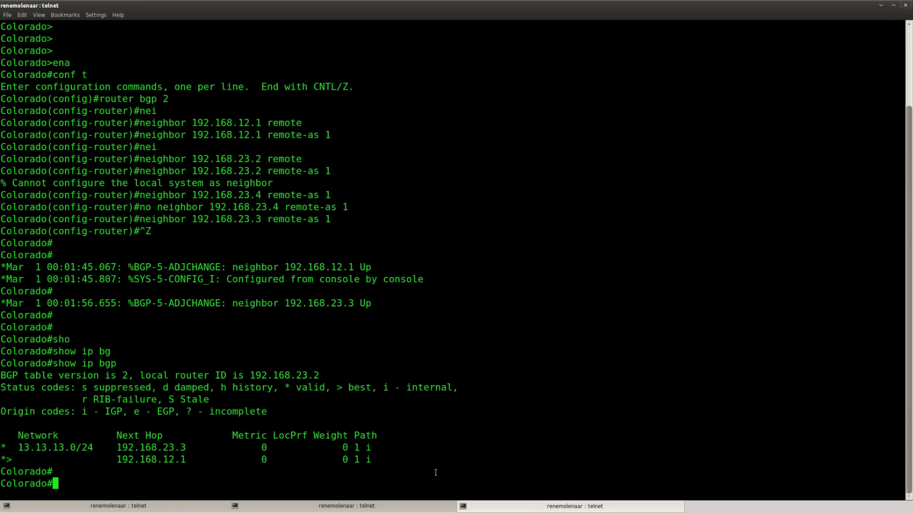
pyautogui.press('Up')
pyautogui.press('Return')
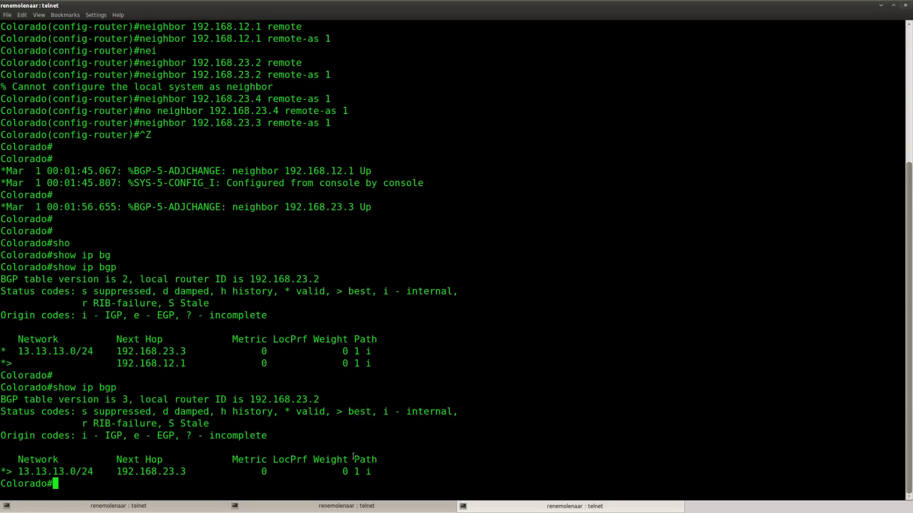
pyautogui.press('Up')
pyautogui.press('Return')
pyautogui.press('Up')
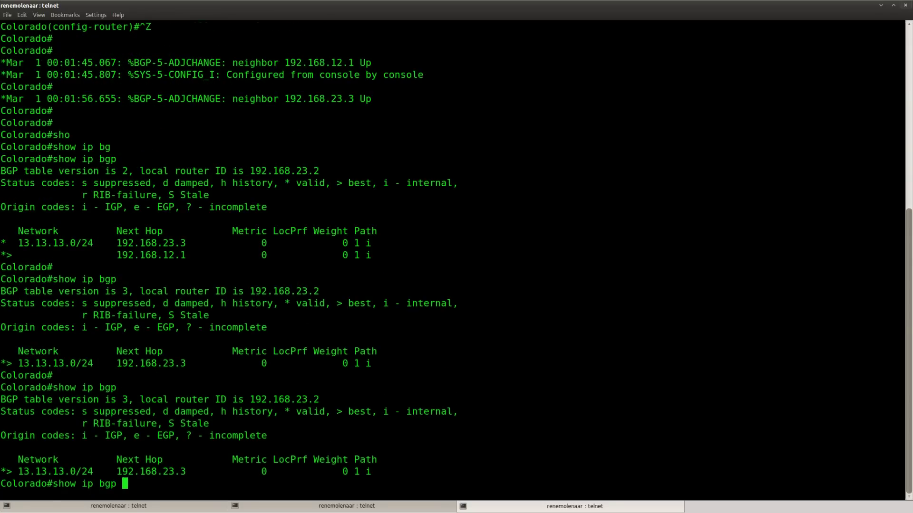
pyautogui.press('Return')
pyautogui.press('Return')
pyautogui.press('Up')
pyautogui.press('Return')
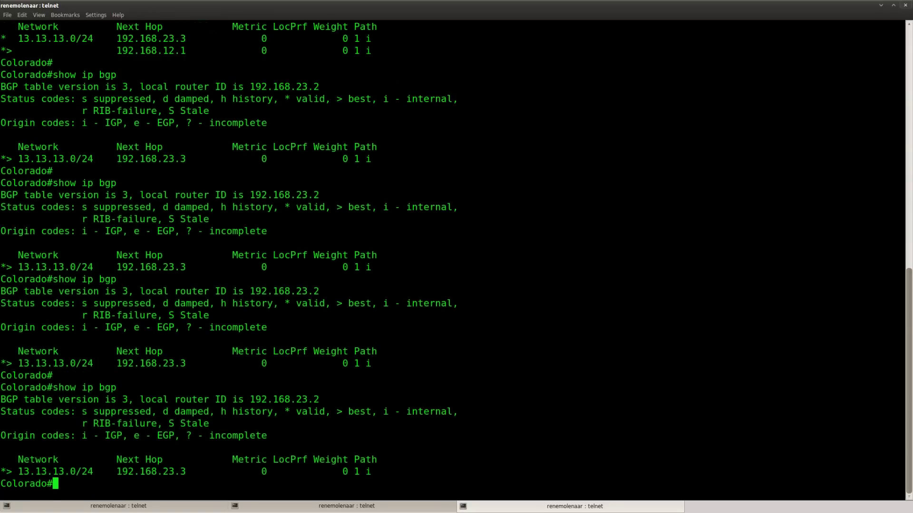
pyautogui.press('Up')
pyautogui.press('Return')
pyautogui.press('Up')
# - On Lonergan, leave configuration mode and reset all BGP sessions with clear ip bgp *
pyautogui.press('Return')
pyautogui.click(100, 507)
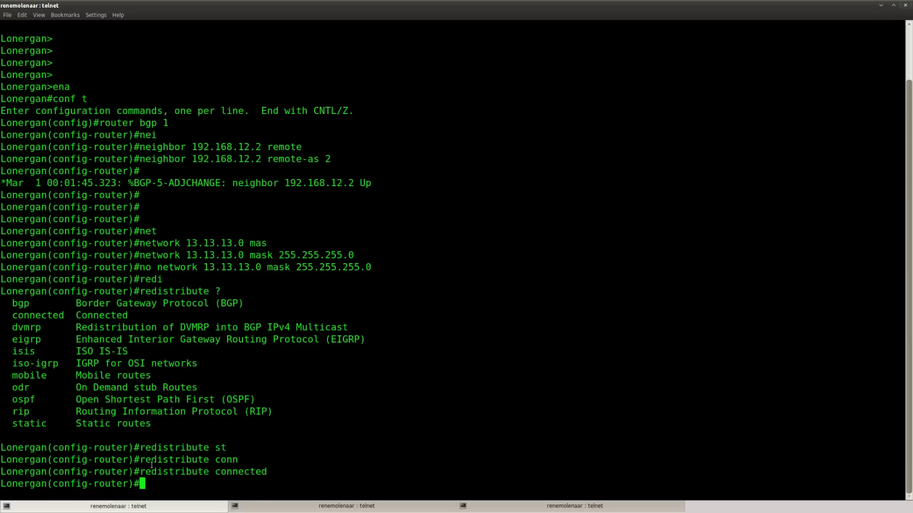
pyautogui.press('Return')
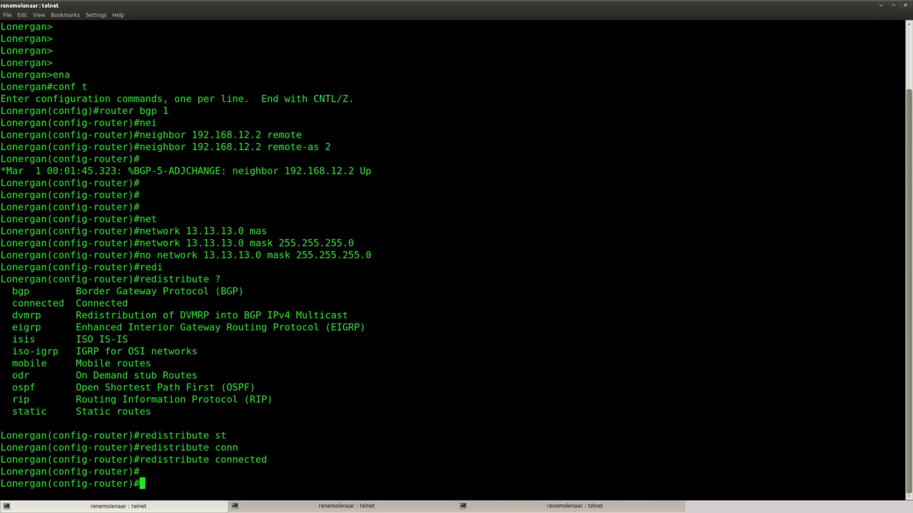
pyautogui.press('Up')
pyautogui.write('?')
pyautogui.press('Return')
pyautogui.hotkey('ctrl', 'z')
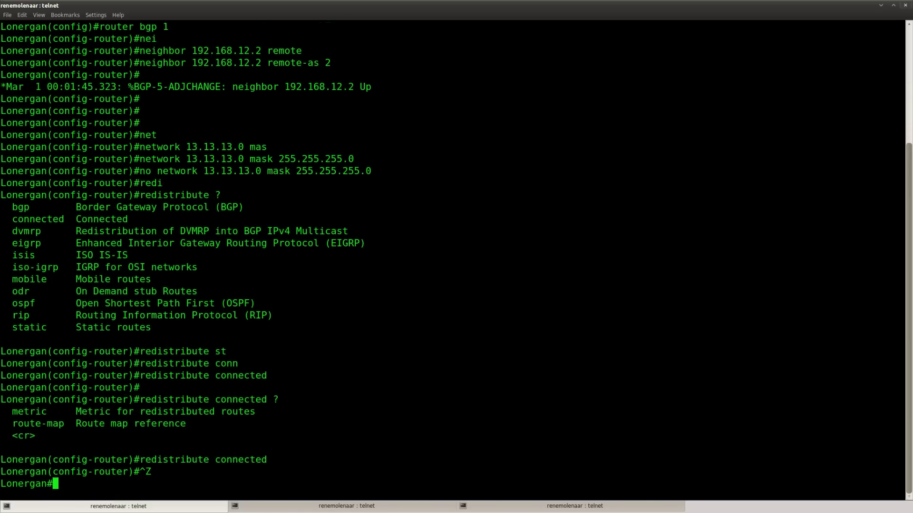
pyautogui.write('clea')
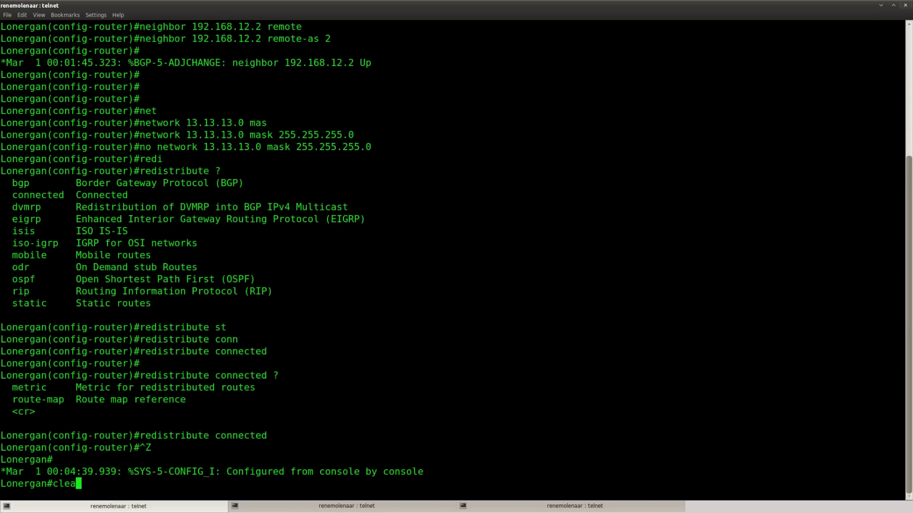
pyautogui.press('Tab')
pyautogui.write('ip bgp *')
pyautogui.press('Return')
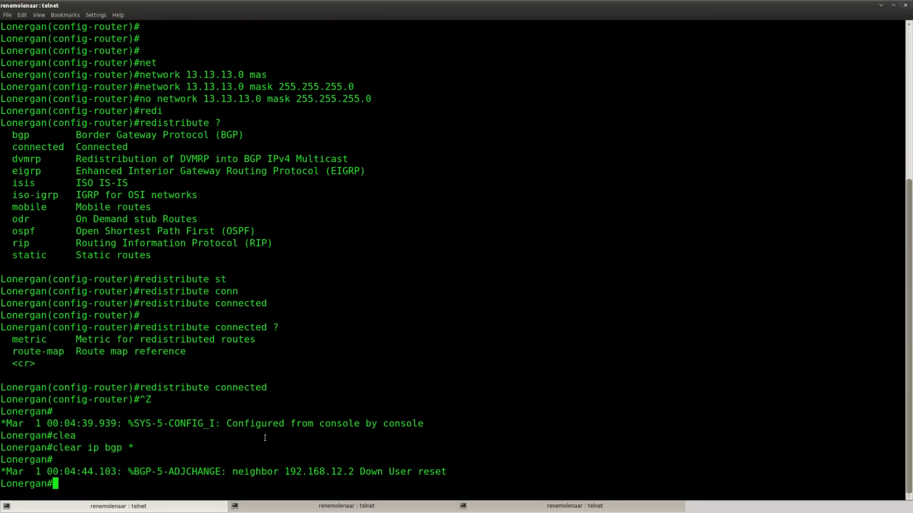
# - Rerun show ip bgp on Colorado repeatedly to watch routes after the reset
pyautogui.click(495, 507)
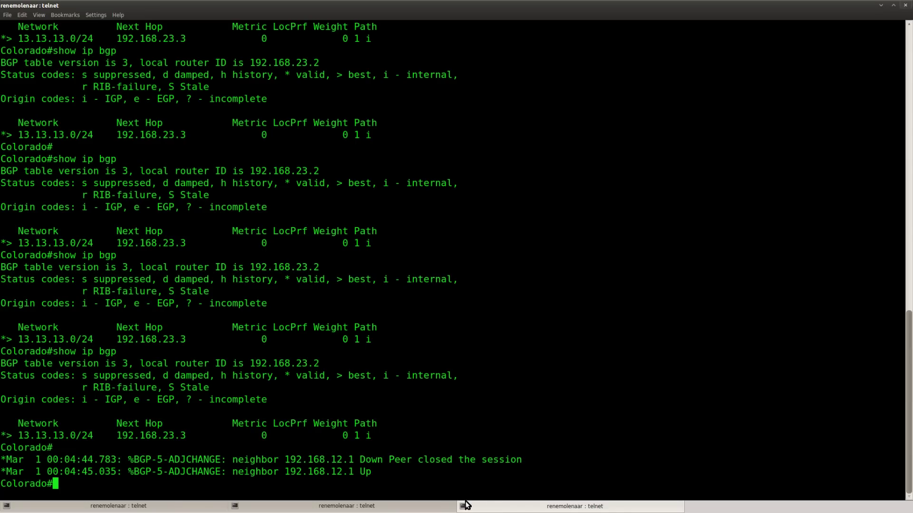
pyautogui.press('Return')
pyautogui.press('Up')
pyautogui.press('Return')
pyautogui.press('Return')
pyautogui.press('Up')
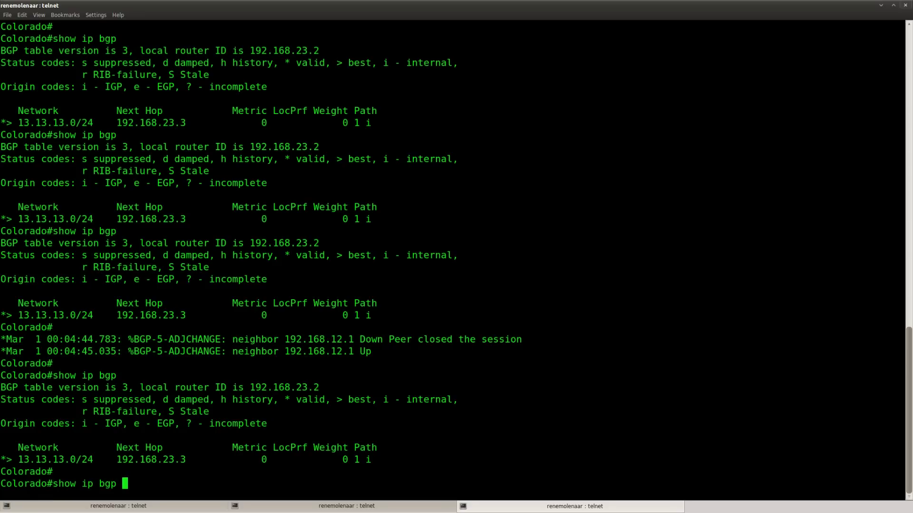
pyautogui.press('Return')
pyautogui.press('Up')
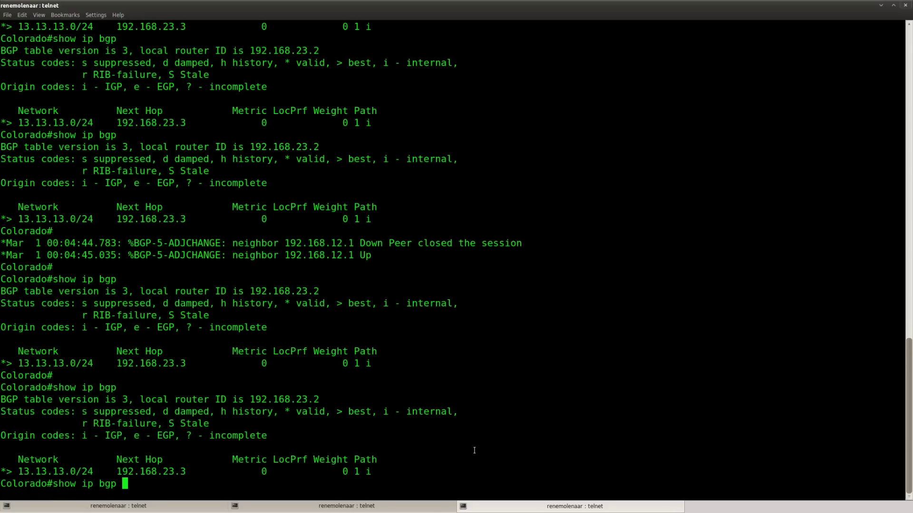
pyautogui.press('Return')
pyautogui.press('Up')
pyautogui.press('Return')
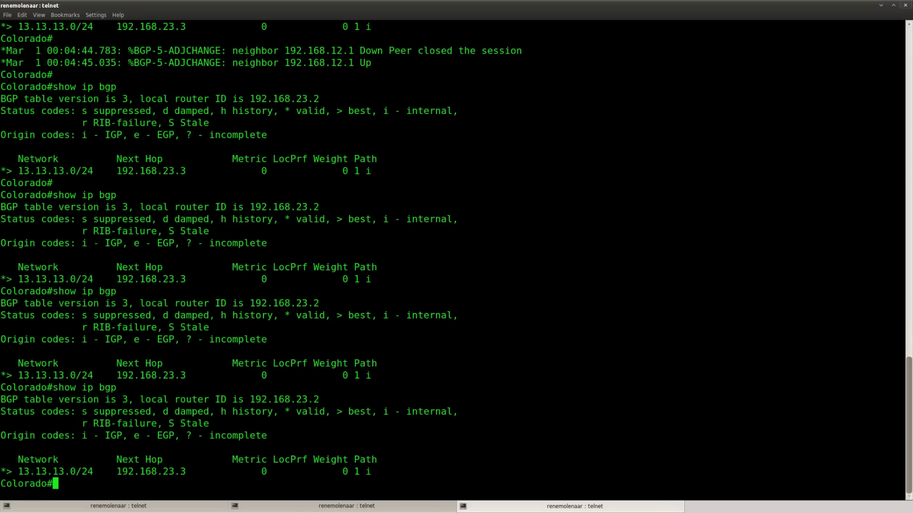
pyautogui.press('Up')
pyautogui.press('Return')
pyautogui.press('Up')
pyautogui.press('Down')
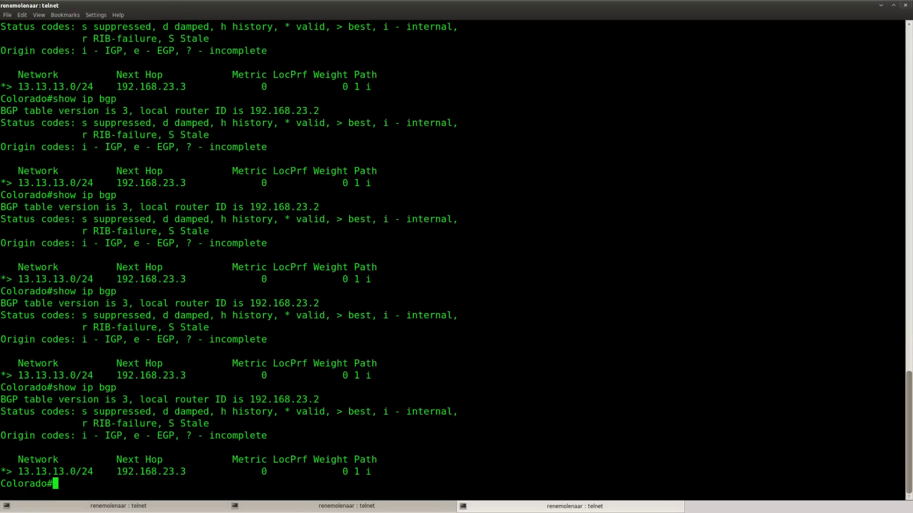
pyautogui.press('Return')
pyautogui.press('Return')
pyautogui.press('Up')
pyautogui.press('Return')
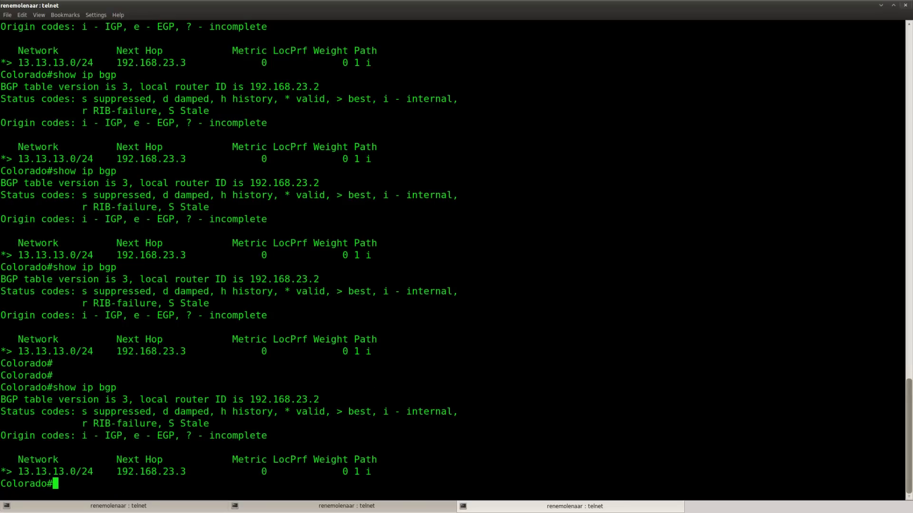
pyautogui.press('Up')
pyautogui.press('Return')
# - Repeat show ip bgp summary on Colorado: 192.168.12.1 sends 0 prefixes, 192.168.23.3 sends one
pyautogui.press('Up')
pyautogui.write('su')
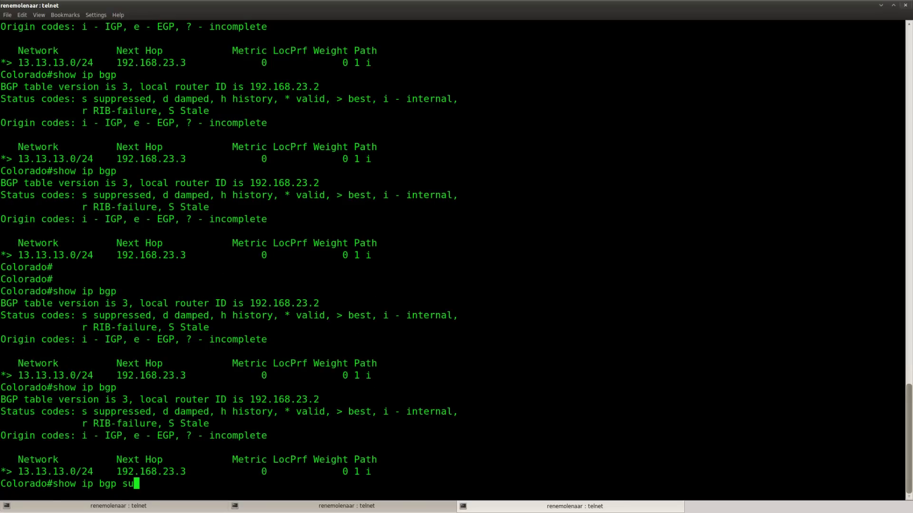
pyautogui.write('mm')
pyautogui.press('Return')
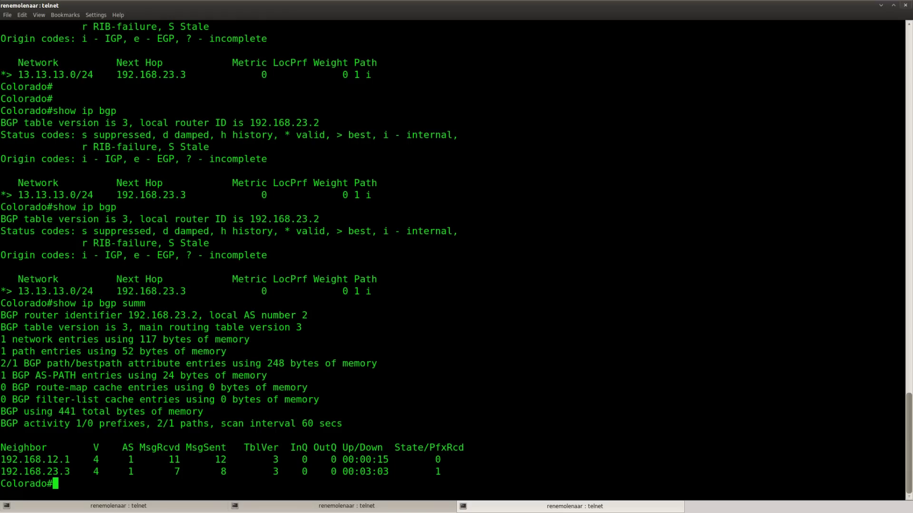
pyautogui.press('Up')
pyautogui.press('Return')
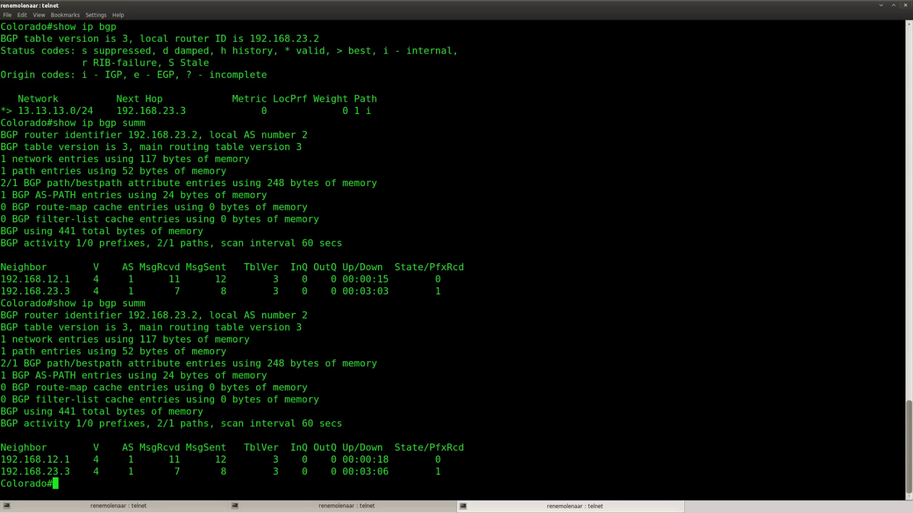
pyautogui.press('Up')
pyautogui.press('Return')
pyautogui.press('Up')
pyautogui.press('Return')
pyautogui.press('Up')
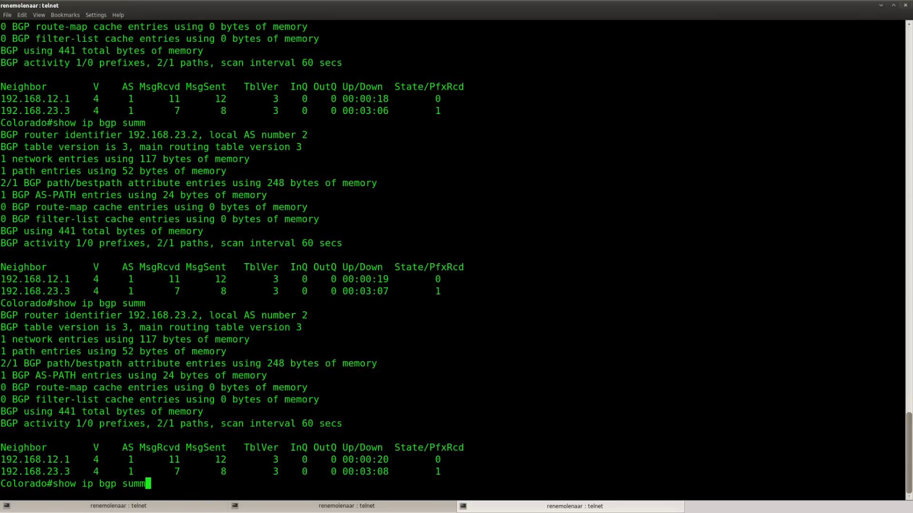
pyautogui.press('Return')
pyautogui.press('Return')
pyautogui.press('Up')
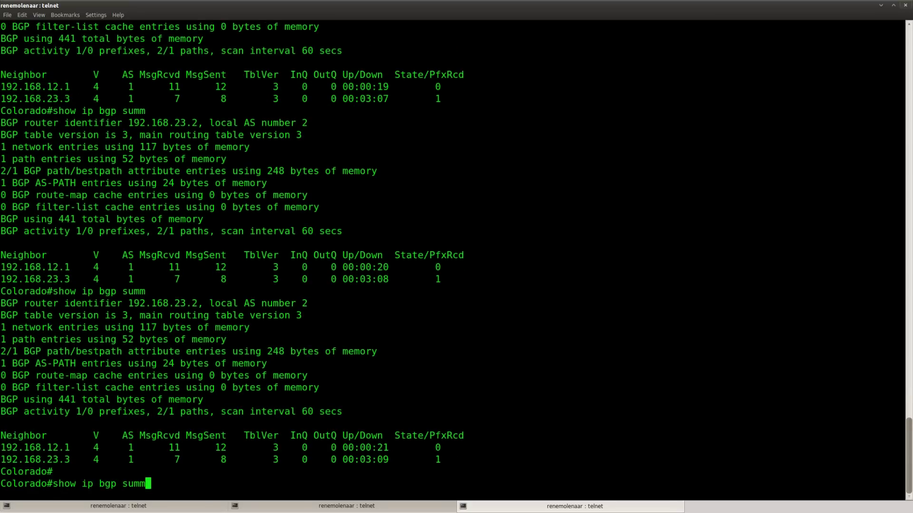
pyautogui.press('Return')
pyautogui.press('Up')
pyautogui.press('Return')
pyautogui.press('Up')
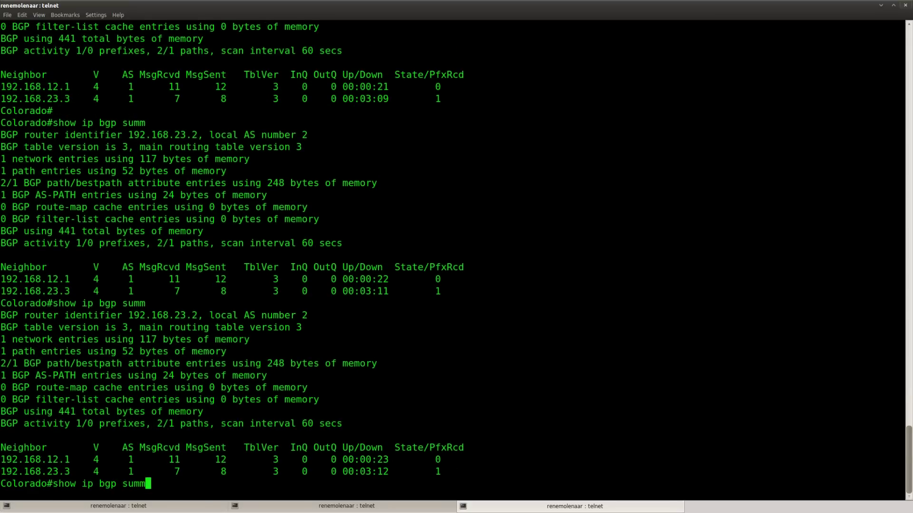
pyautogui.press('Return')
pyautogui.press('Up')
pyautogui.press('Return')
pyautogui.press('Up')
pyautogui.press('Return')
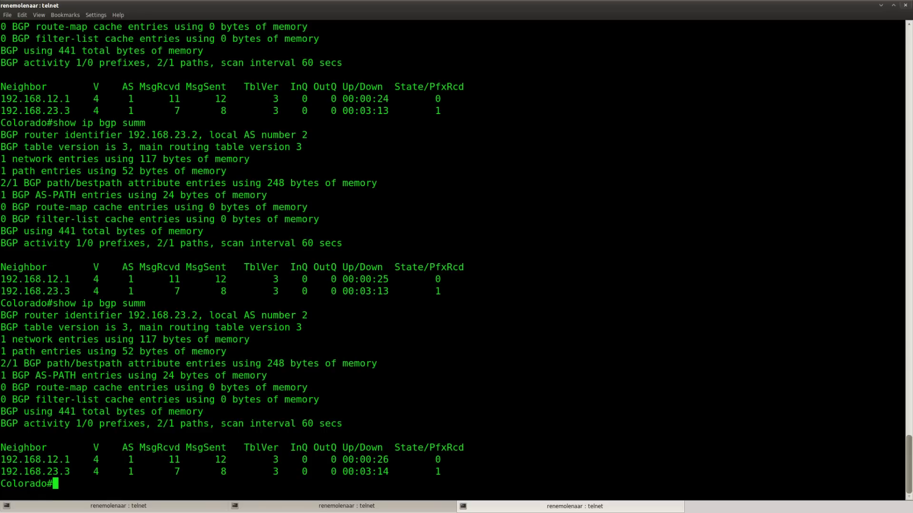
pyautogui.press('Up')
pyautogui.press('Return')
pyautogui.press('Up')
pyautogui.press('Return')
# - Page through Lonergan's running configuration with show run
pyautogui.click(399, 511)
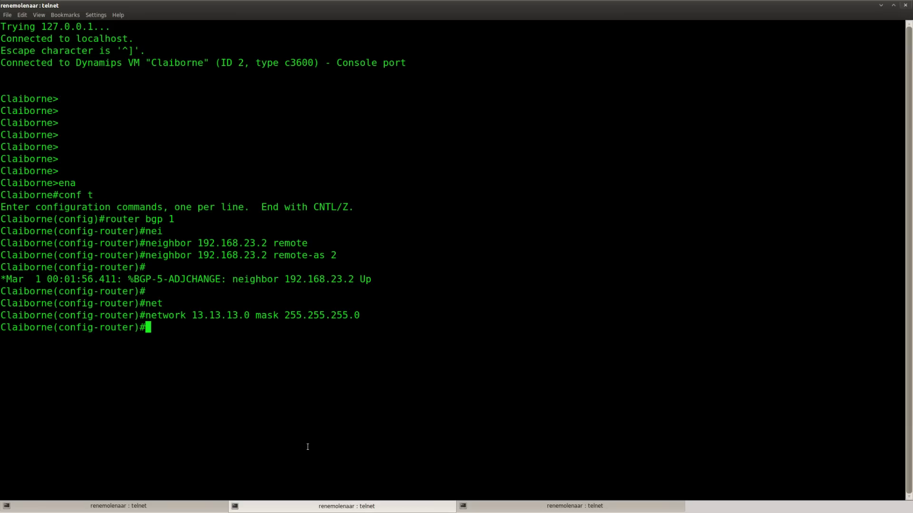
pyautogui.click(111, 510)
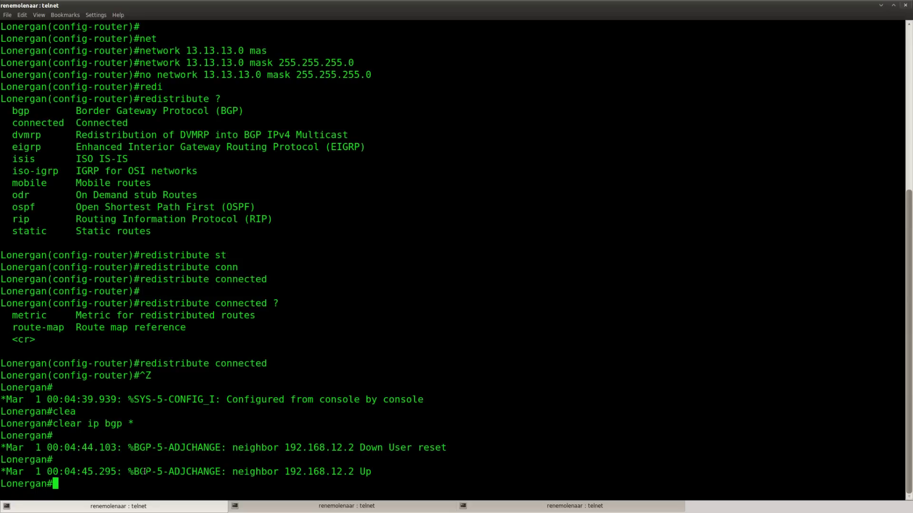
pyautogui.press('Return')
pyautogui.press('Return')
pyautogui.write('show run')
pyautogui.press('Return')
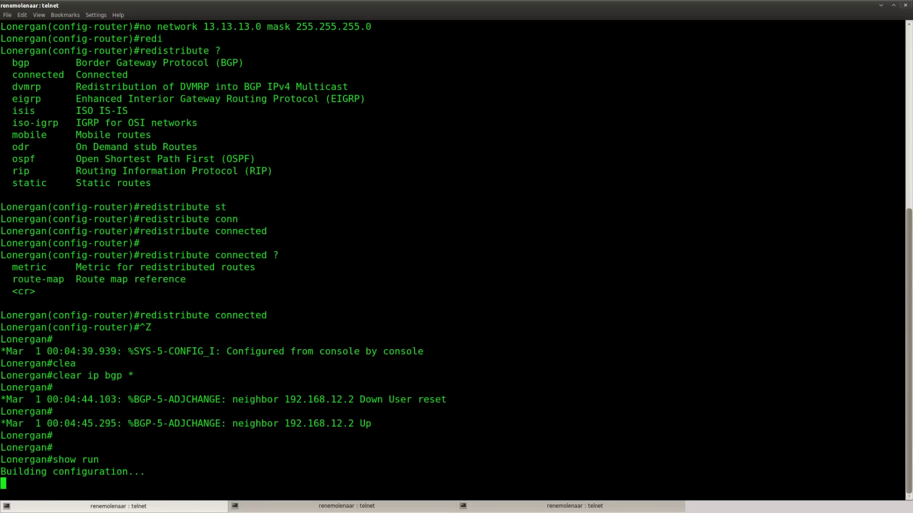
pyautogui.press('space')
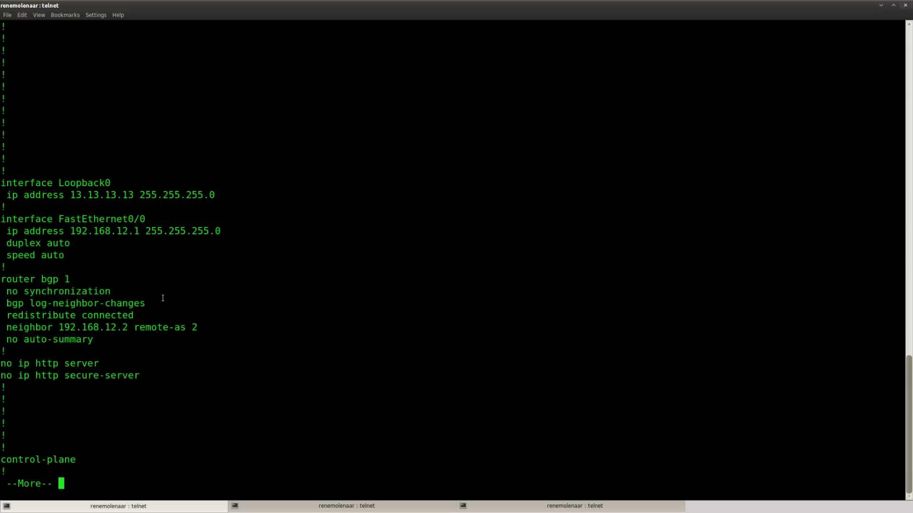
pyautogui.press('space')
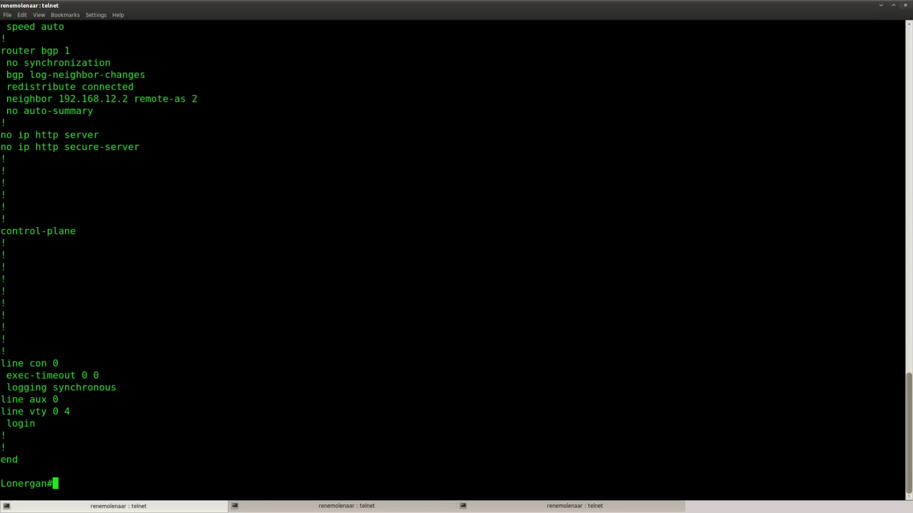
pyautogui.scroll(6, 237, 321)
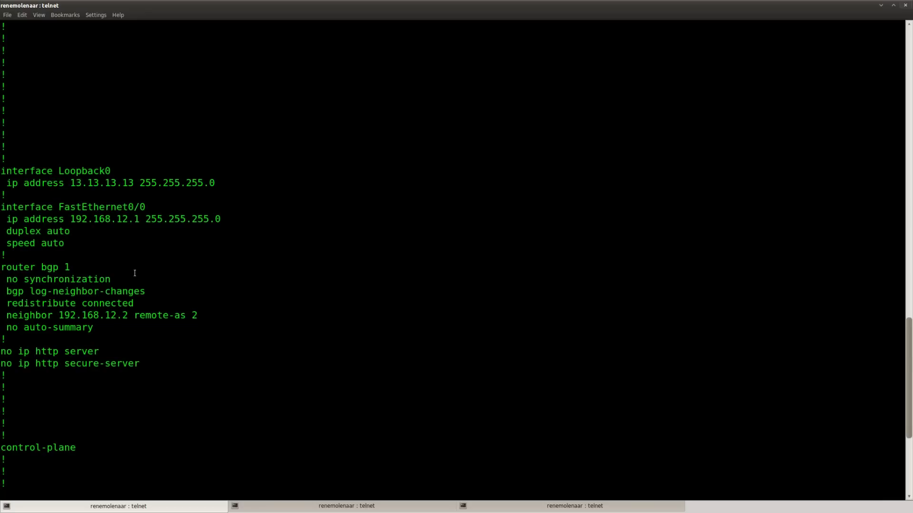
pyautogui.press('Return')
pyautogui.press('Return')
# - Show Lonergan's BGP table with 13.13.13.0/24 redistributed at incomplete origin
pyautogui.write('sho')
pyautogui.press('Tab')
pyautogui.write('ip bg')
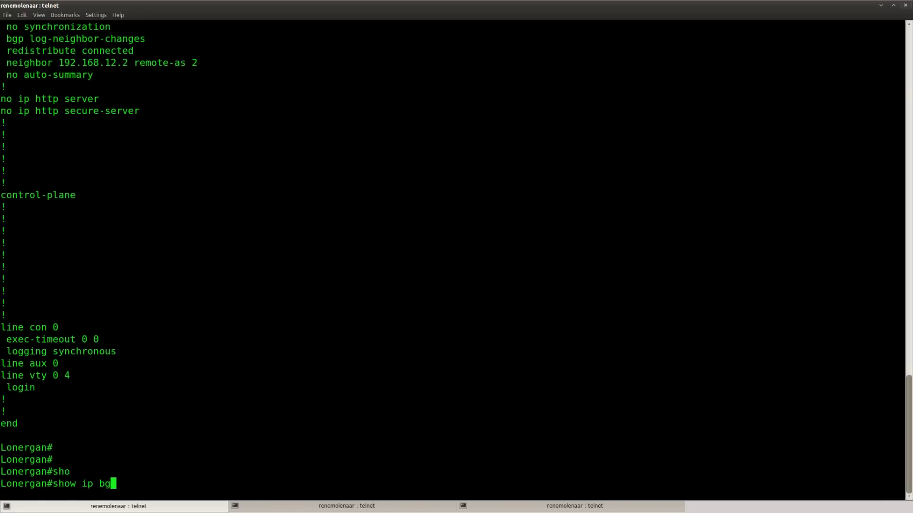
pyautogui.press('Tab')
pyautogui.press('Return')
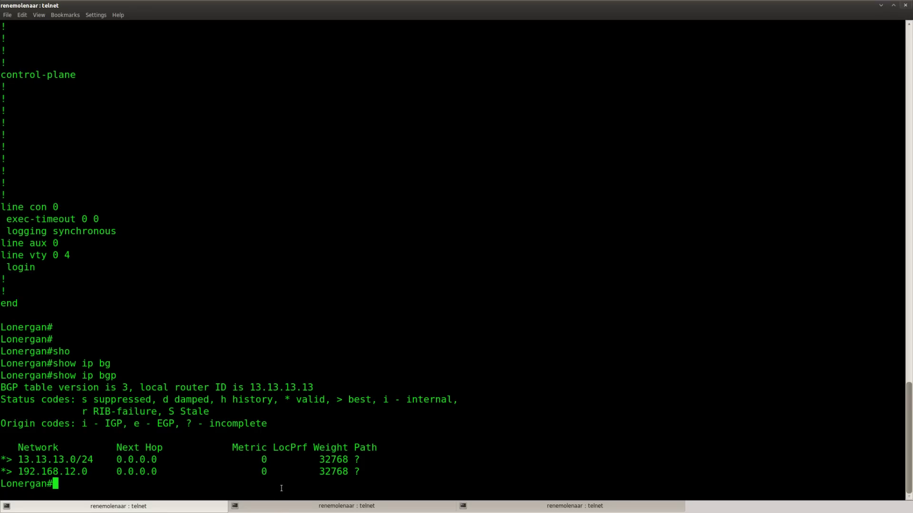
pyautogui.click(330, 510)
pyautogui.click(184, 509)
# - Run show ip bgp on Colorado, listing two paths to 13.13.13.0/24
pyautogui.click(304, 508)
pyautogui.click(559, 511)
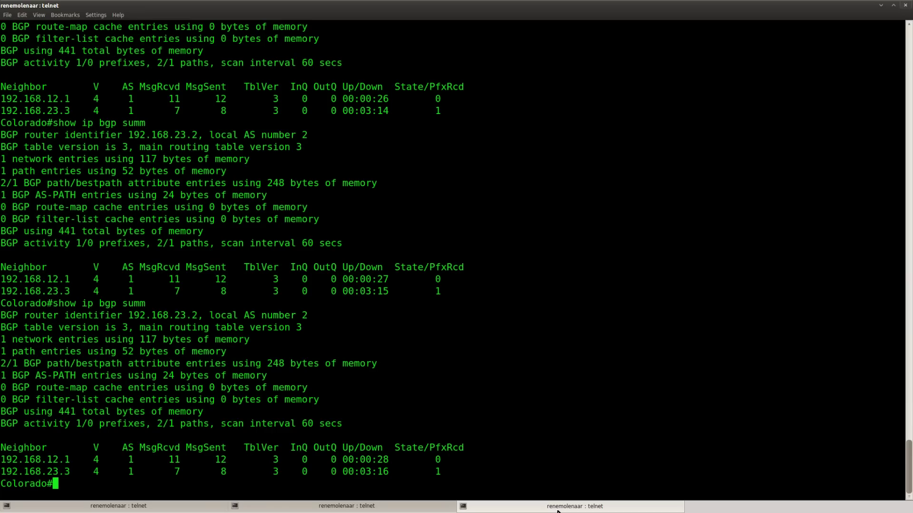
pyautogui.press('Up')
pyautogui.press('BackSpace')
pyautogui.press('BackSpace')
pyautogui.press('BackSpace')
pyautogui.press('BackSpace')
pyautogui.press('Return')
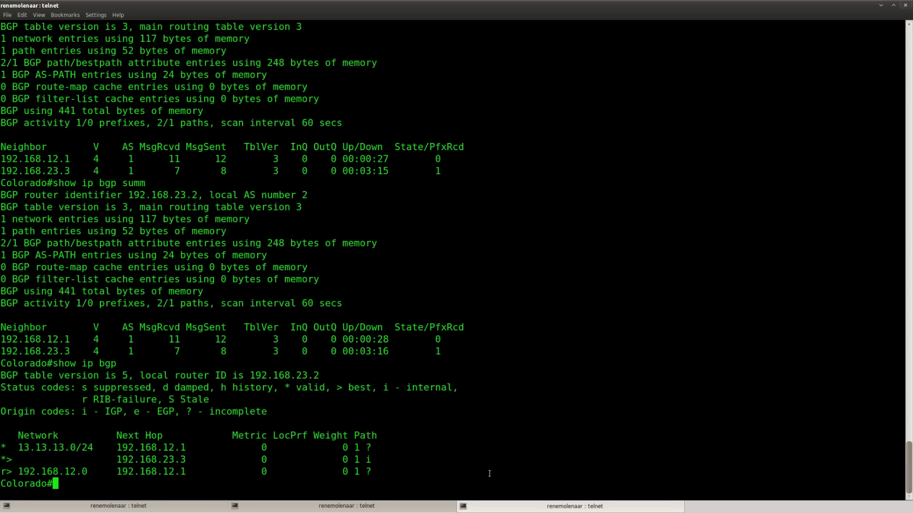
pyautogui.press('Return')
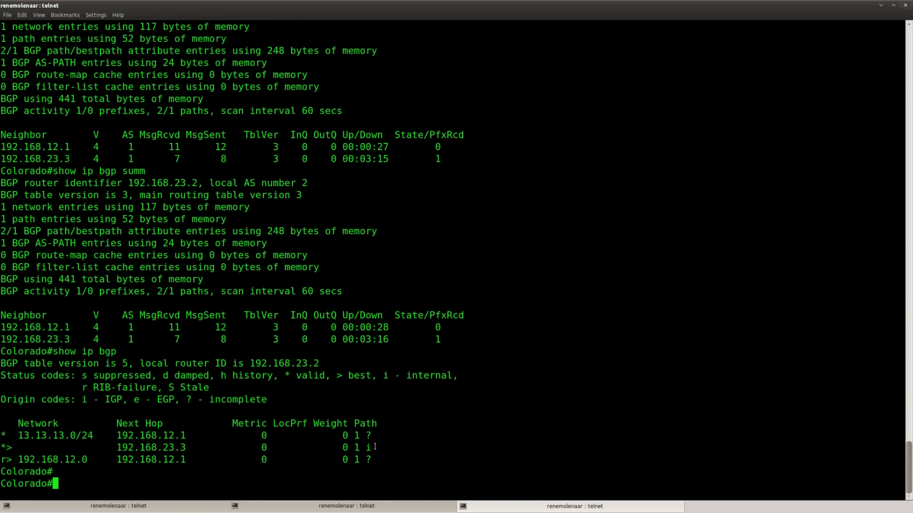
# - Highlight the IGP path via 192.168.23.3 and the incomplete path via 192.168.12.1
pyautogui.moveTo(375, 447); pyautogui.dragTo(4, 434)
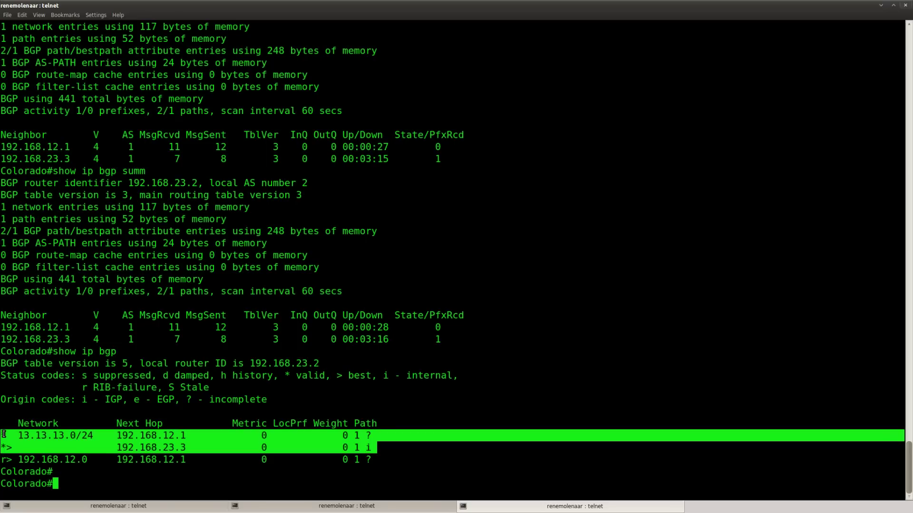
pyautogui.click(185, 470)
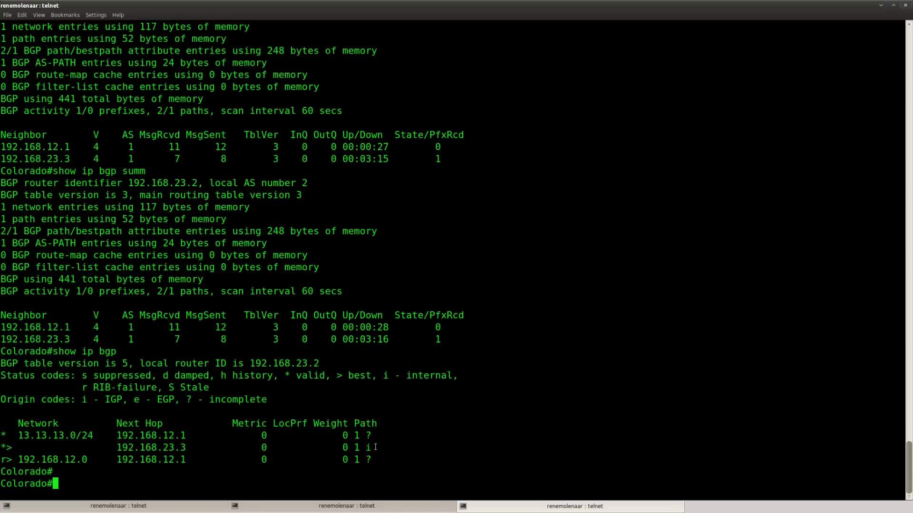
pyautogui.moveTo(377, 448); pyautogui.dragTo(3, 448)
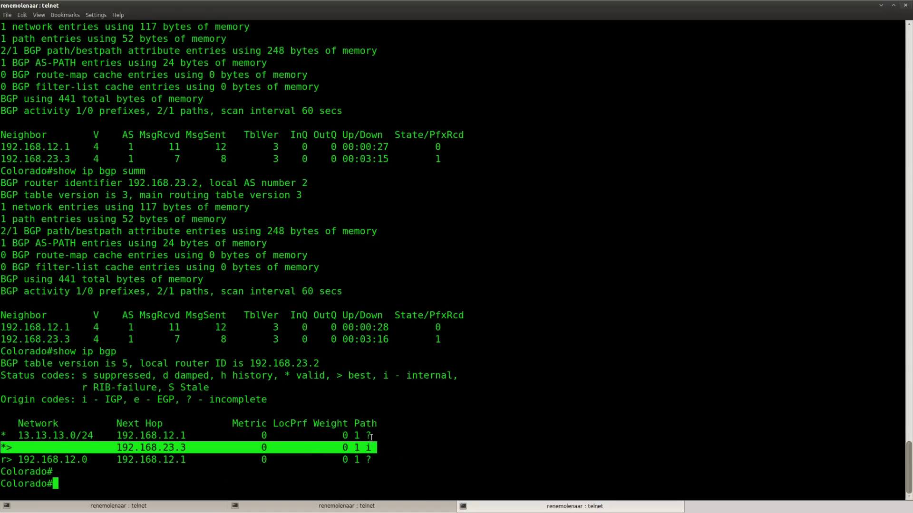
pyautogui.moveTo(372, 436); pyautogui.dragTo(1, 435)
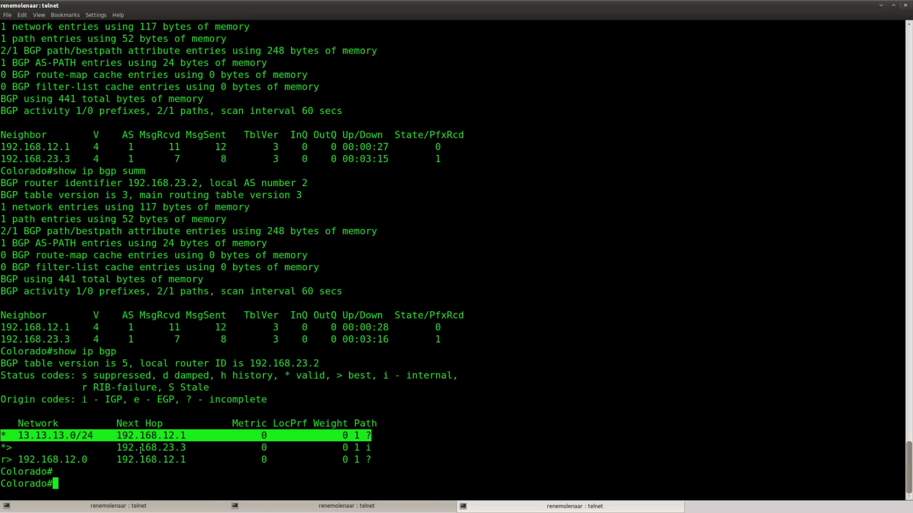
pyautogui.click(181, 478)
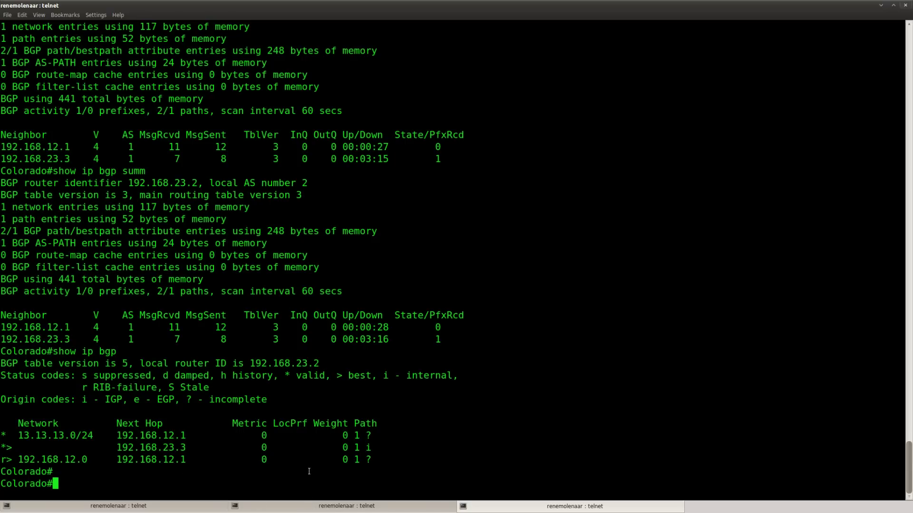
# - Under router bgp 1 on Lonergan, stop redistributing connected routes
pyautogui.click(328, 511)
pyautogui.click(134, 508)
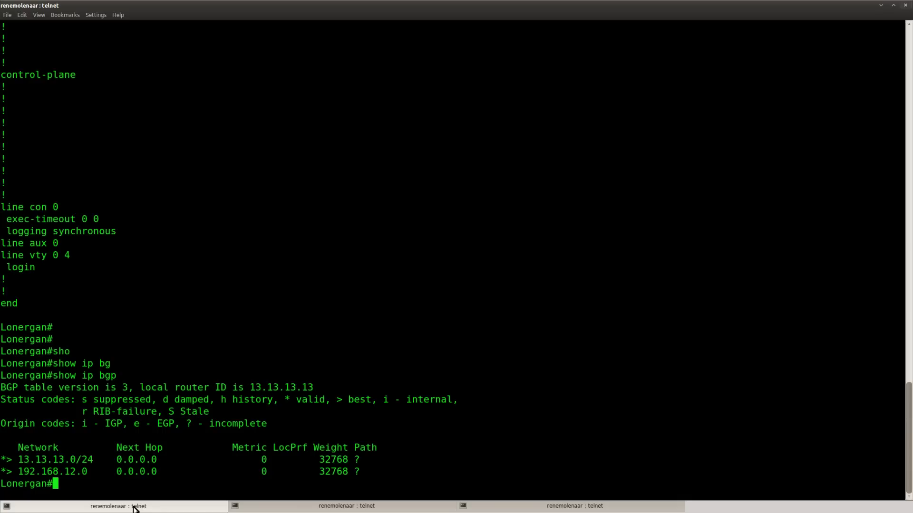
pyautogui.click(301, 509)
pyautogui.click(88, 507)
pyautogui.press('Return')
pyautogui.press('Return')
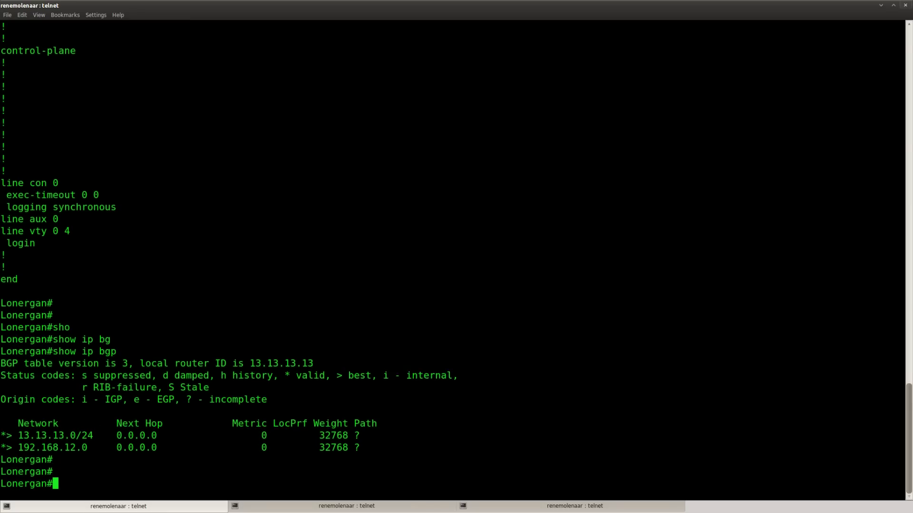
pyautogui.write('conf t')
pyautogui.press('Return')
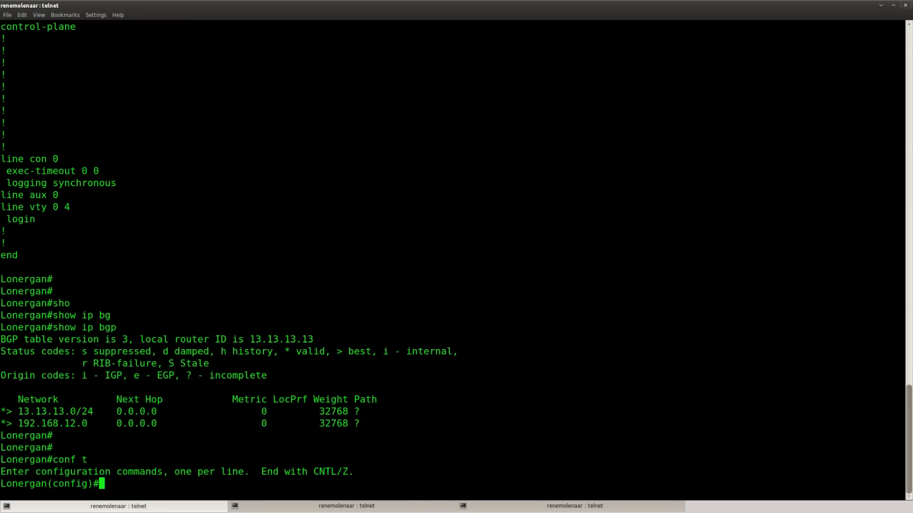
pyautogui.write('router bgp 1')
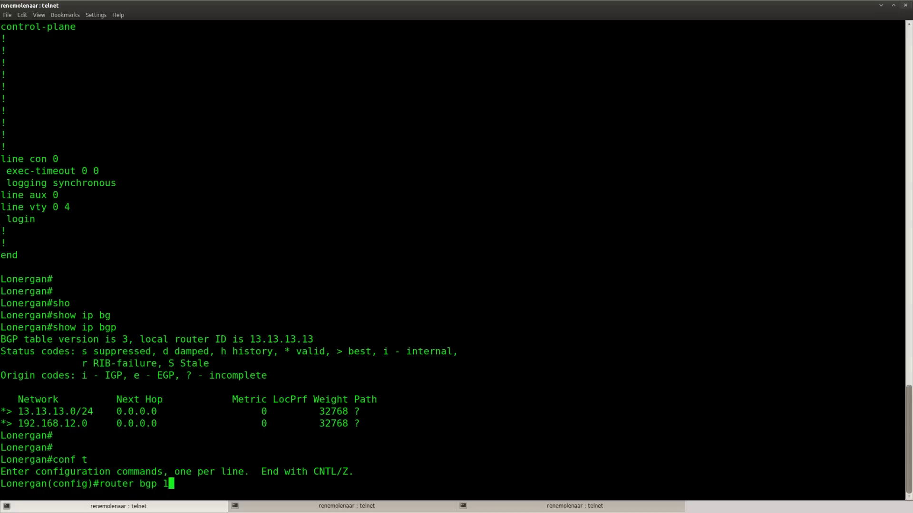
pyautogui.press('Return')
pyautogui.write('no red')
pyautogui.press('Tab')
pyautogui.write('conn')
pyautogui.press('Tab')
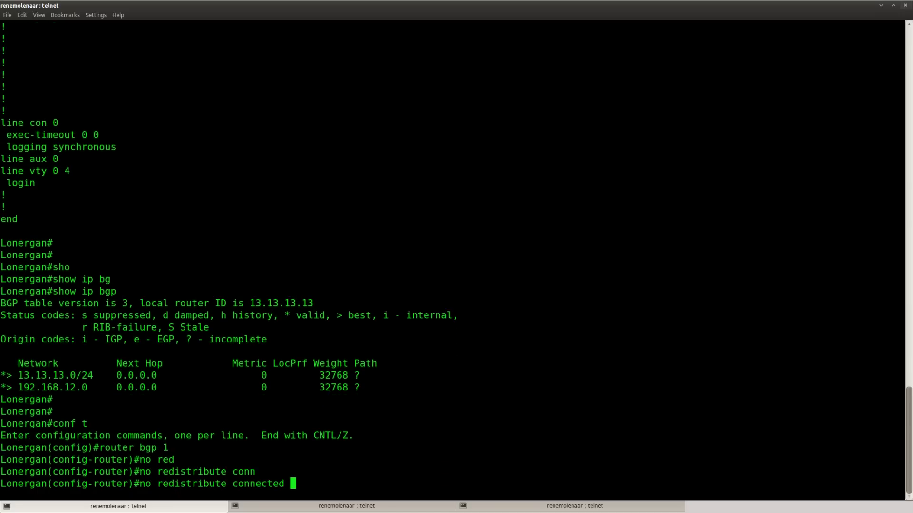
pyautogui.press('Return')
# - Add network 13.13.13.0 mask 255.255.255.0 to Lonergan's BGP configuration
pyautogui.write('net')
pyautogui.press('Tab')
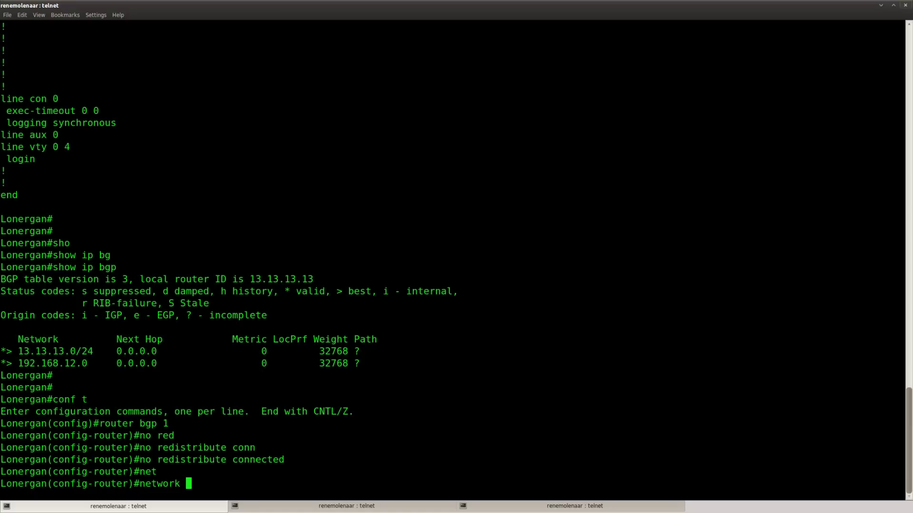
pyautogui.press('Tab')
pyautogui.press('Tab')
pyautogui.write('13.13.13.')
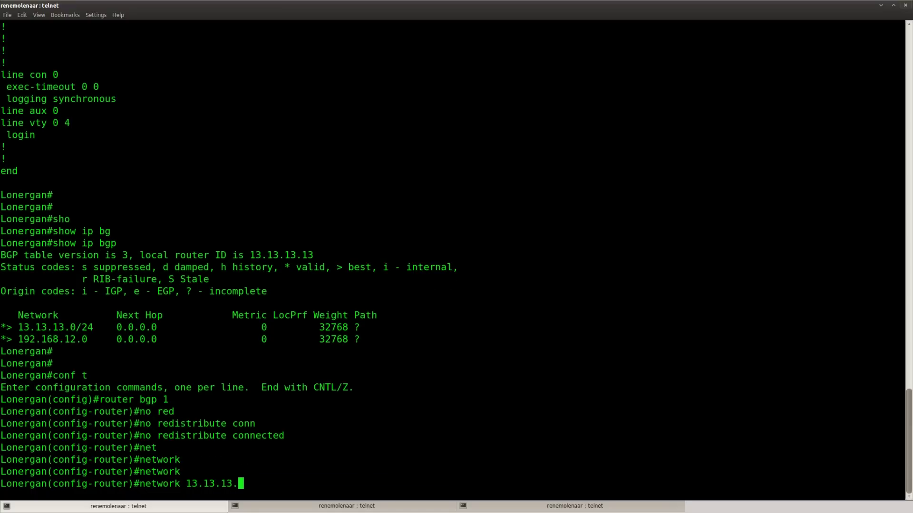
pyautogui.write('0 mas')
pyautogui.press('Tab')
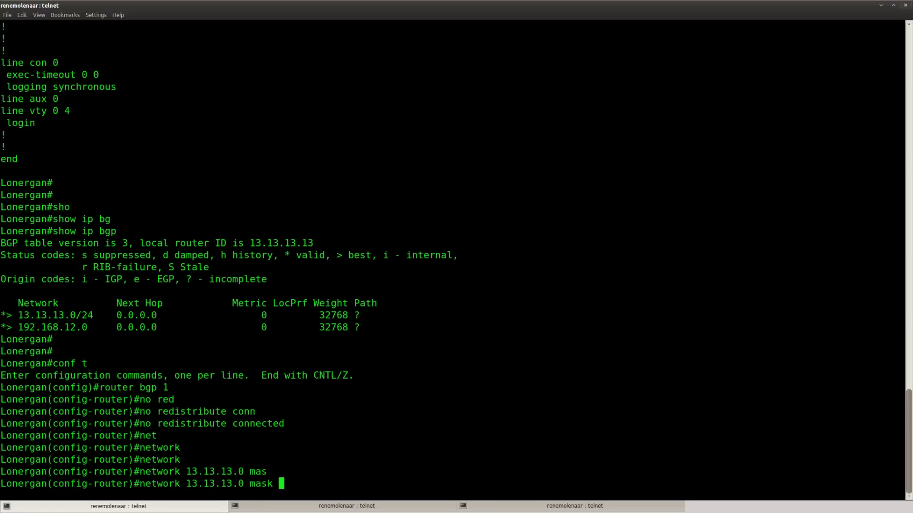
pyautogui.write('255.255.255.0')
pyautogui.press('Return')
pyautogui.press('Return')
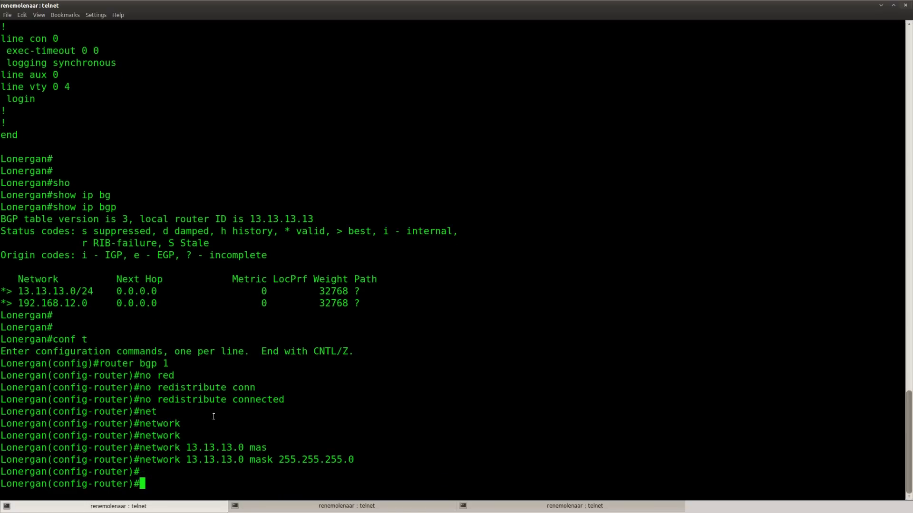
pyautogui.moveTo(360, 462); pyautogui.dragTo(112, 461)
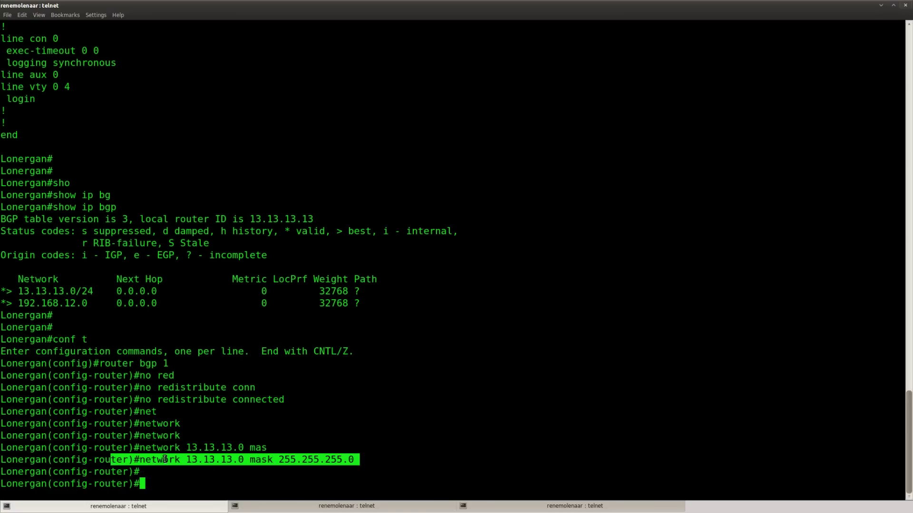
# - Show Colorado's BGP table with show ip bgp, then bring up the Firefox lab page
pyautogui.click(513, 507)
pyautogui.press('Return')
pyautogui.write('show ip bgp')
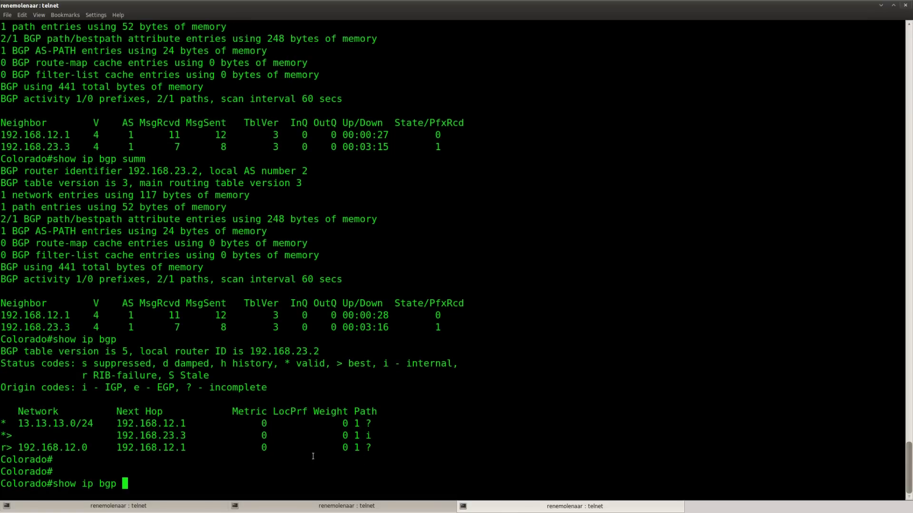
pyautogui.press('Return')
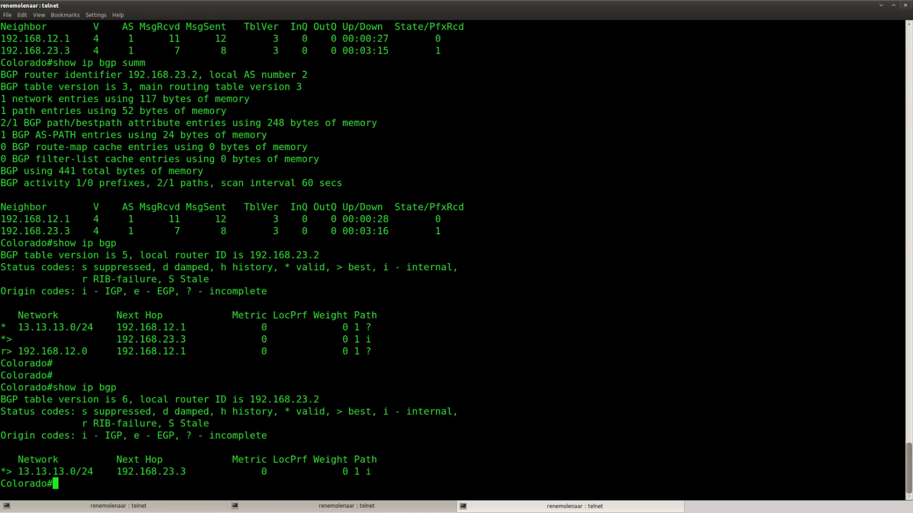
pyautogui.hotkey('alt', 'Tab')
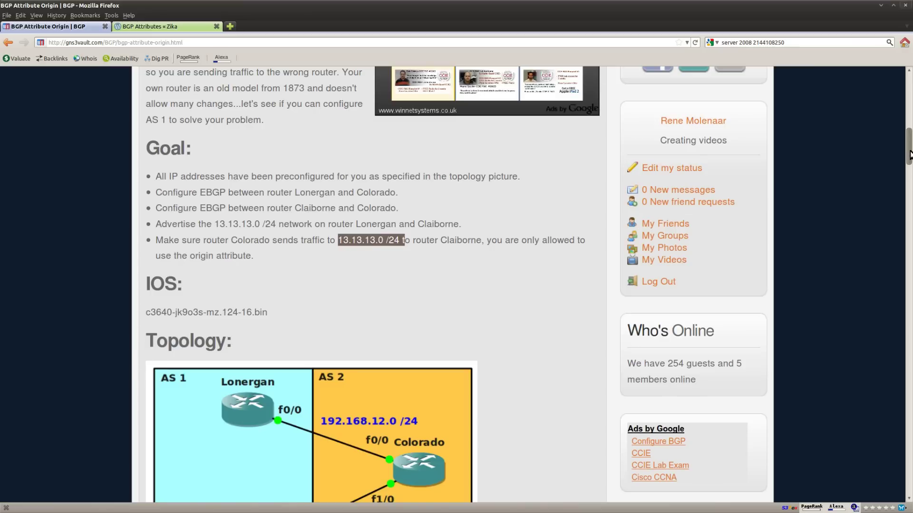
pyautogui.moveTo(909, 154); pyautogui.dragTo(910, 327)
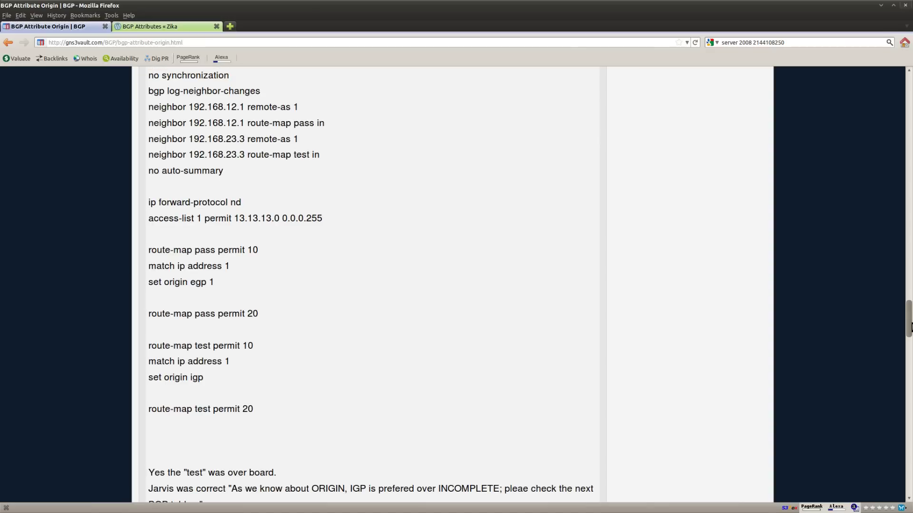
pyautogui.moveTo(910, 327); pyautogui.dragTo(910, 324)
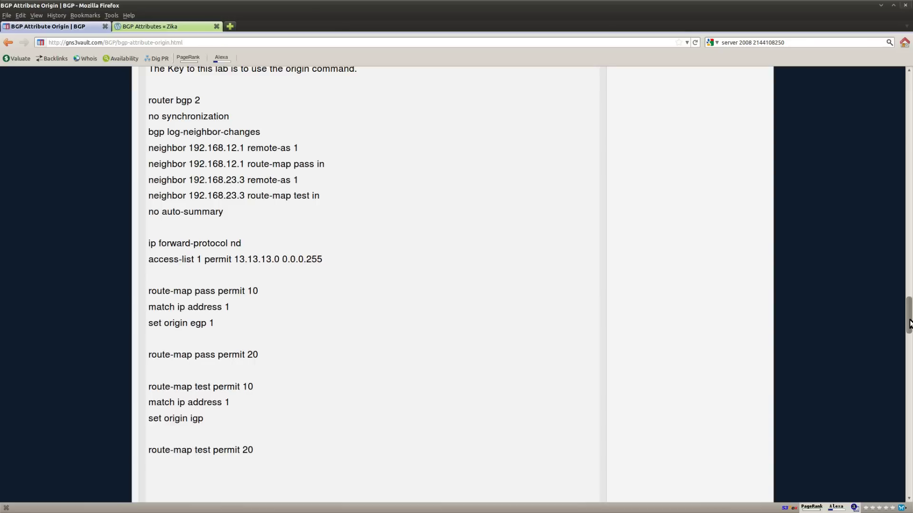
pyautogui.moveTo(910, 323); pyautogui.dragTo(910, 324)
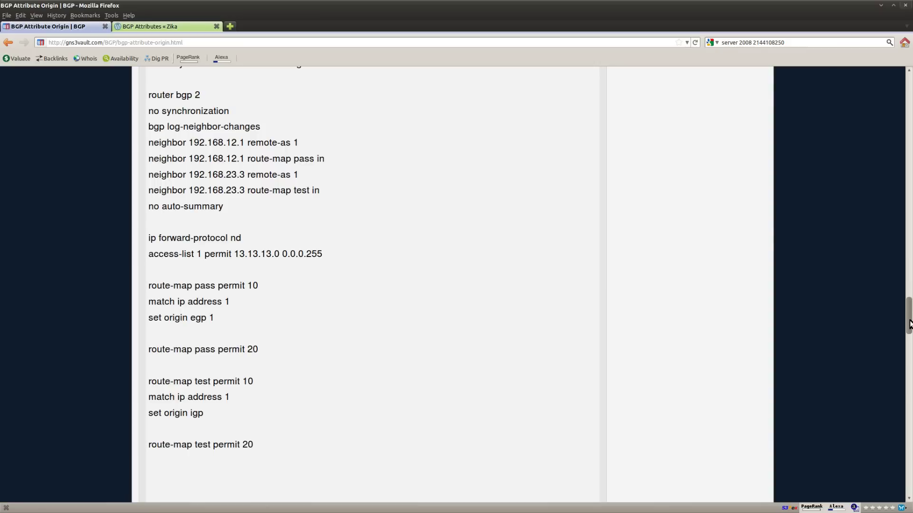
pyautogui.moveTo(910, 323); pyautogui.dragTo(905, 154)
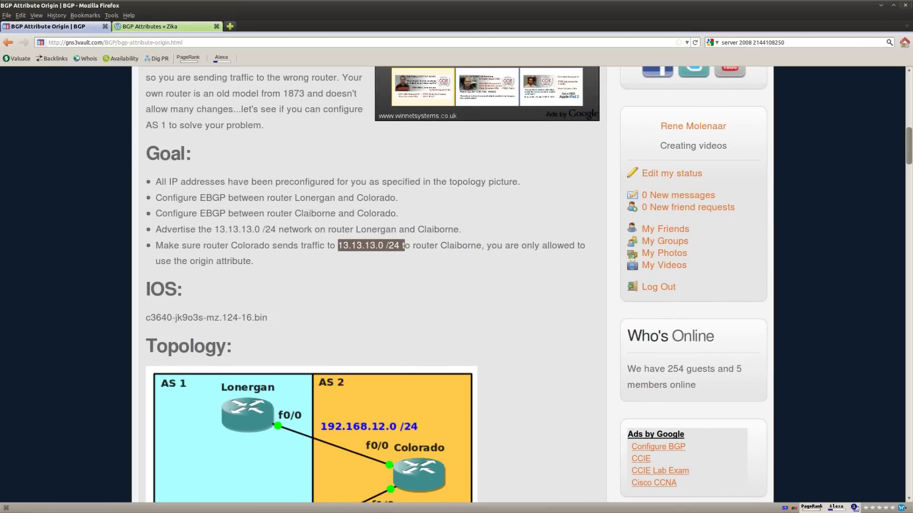
# - Return from Firefox to Colorado's Konsole session showing its latest BGP table
pyautogui.hotkey('alt', 'Tab')
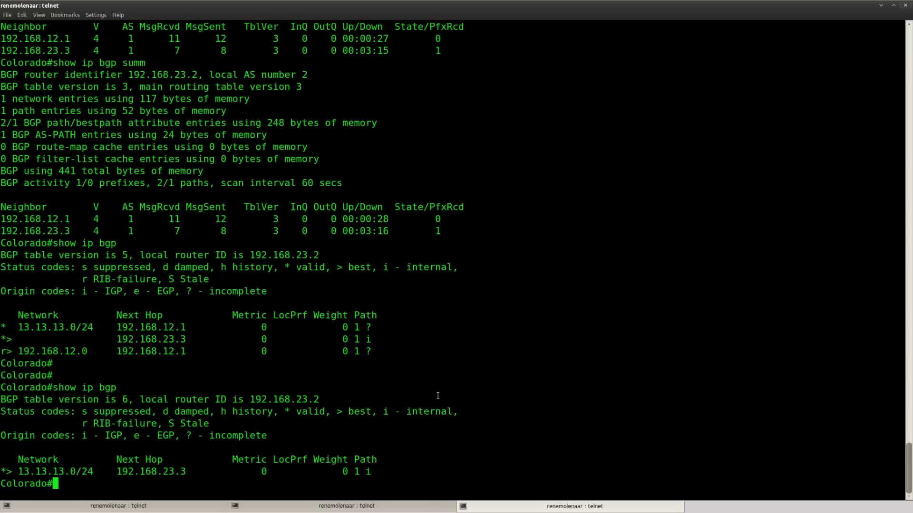
# - Rerun show ip bgp on Colorado and highlight the two 13.13.13.0/24 paths
pyautogui.press('Return')
pyautogui.press('Up')
pyautogui.press('Return')
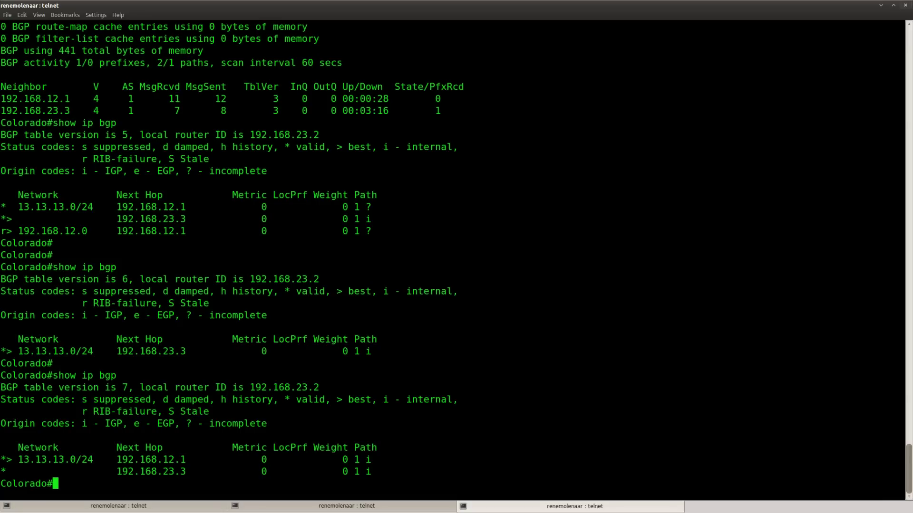
pyautogui.press('Up')
pyautogui.press('Return')
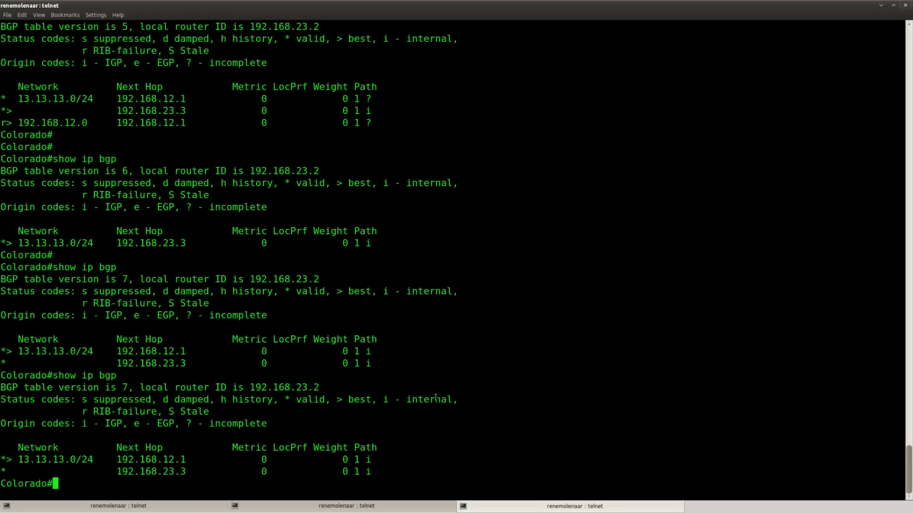
pyautogui.moveTo(377, 471); pyautogui.dragTo(2, 461)
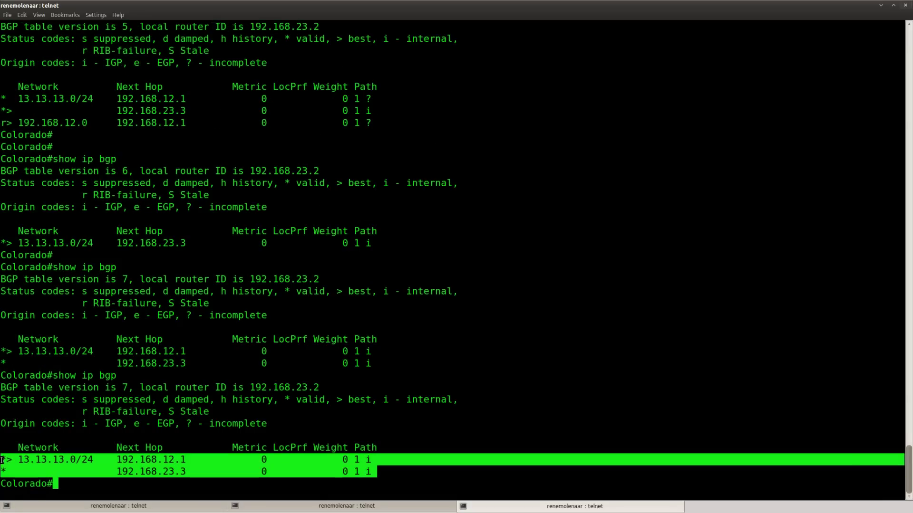
pyautogui.click(249, 476)
# - Rerun the BGP table, highlight the i - IGP origin code, then both 13.13.13.0/24 paths
pyautogui.press('Up')
pyautogui.press('Return')
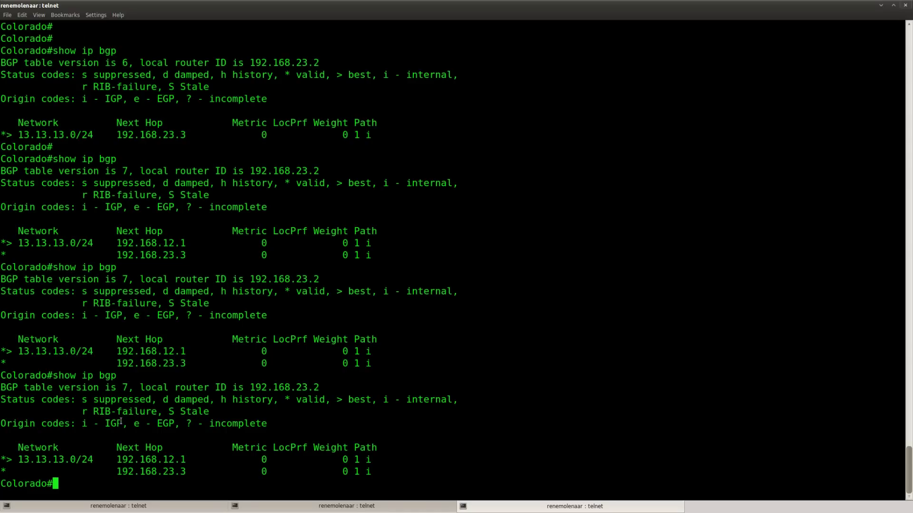
pyautogui.moveTo(122, 424); pyautogui.dragTo(84, 423)
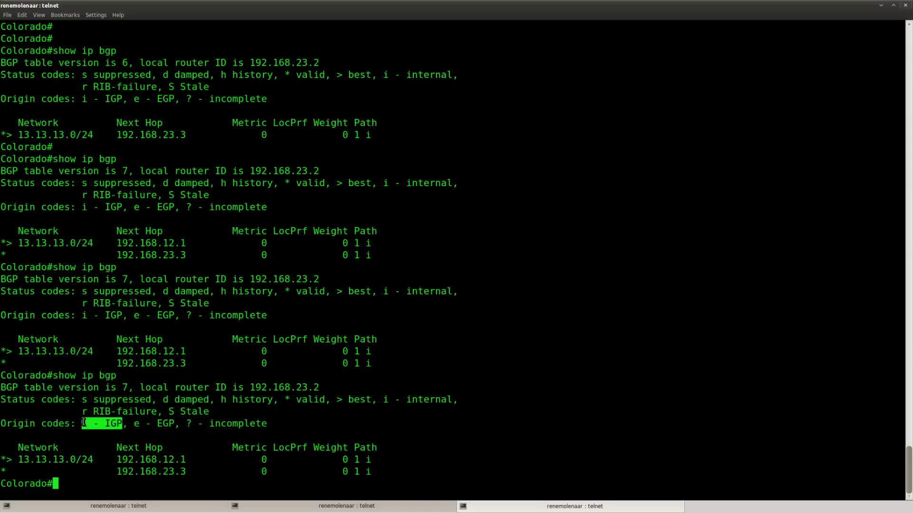
pyautogui.click(105, 452)
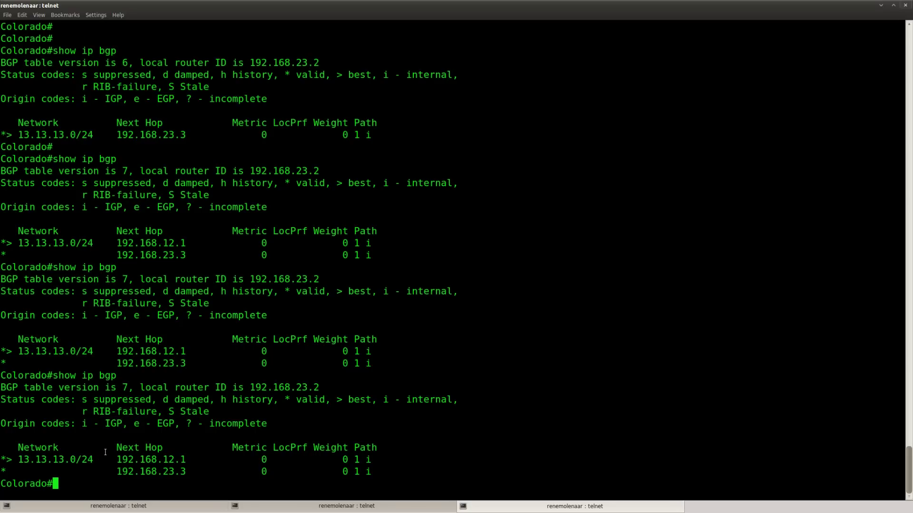
pyautogui.doubleClick(115, 426)
pyautogui.click(119, 429)
pyautogui.press('Up')
pyautogui.press('Return')
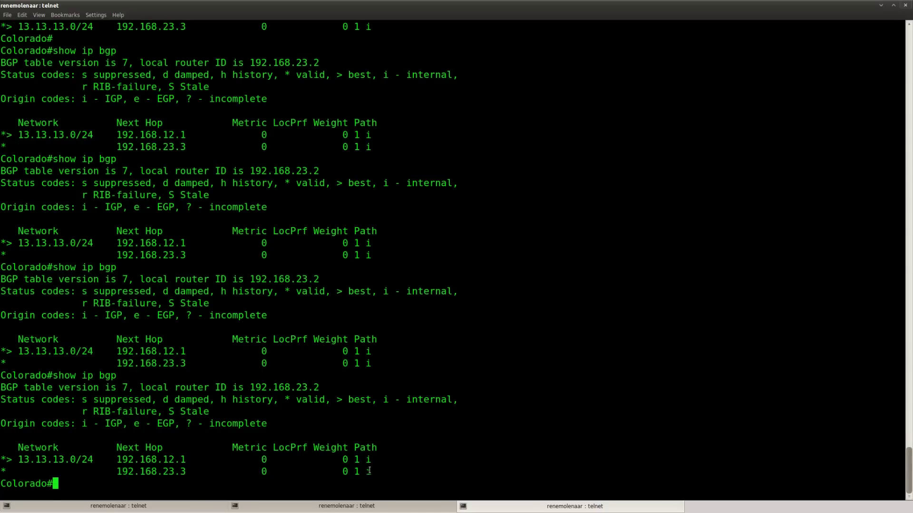
pyautogui.moveTo(375, 471); pyautogui.dragTo(1, 460)
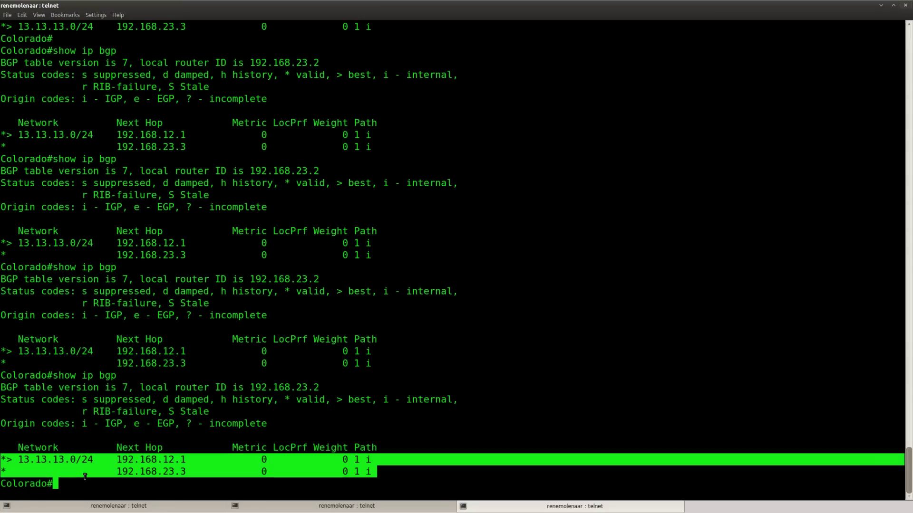
# - In global config, create route-map TEST permit 10 matching ip address access-list 1
pyautogui.click(134, 487)
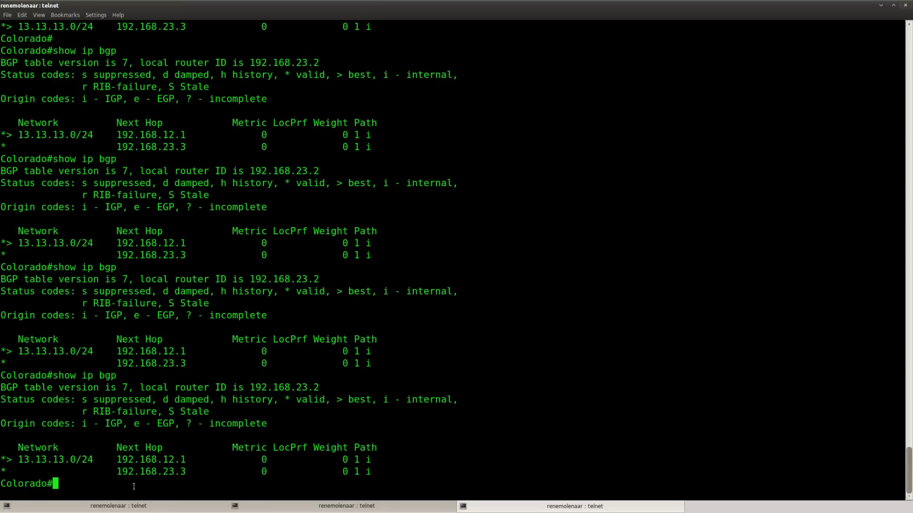
pyautogui.write('conf t')
pyautogui.press('Return')
pyautogui.write('route-')
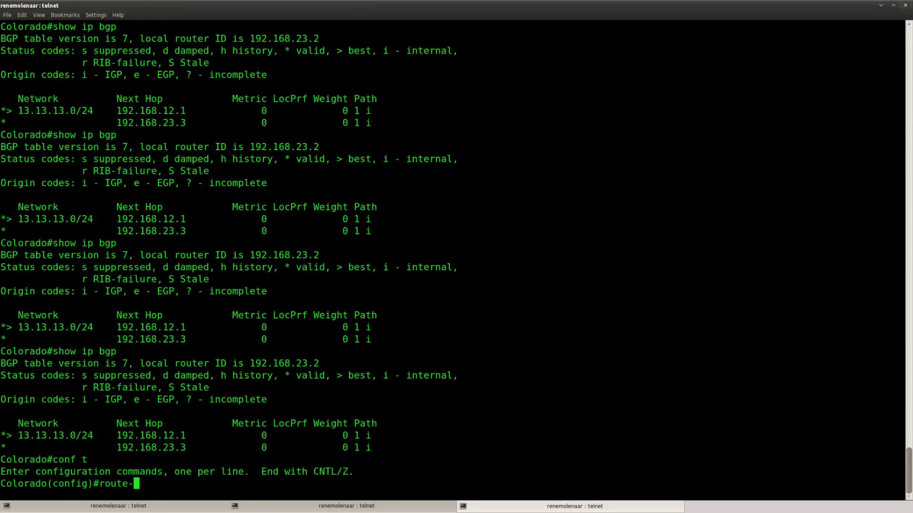
pyautogui.press('Tab')
pyautogui.write('TEST')
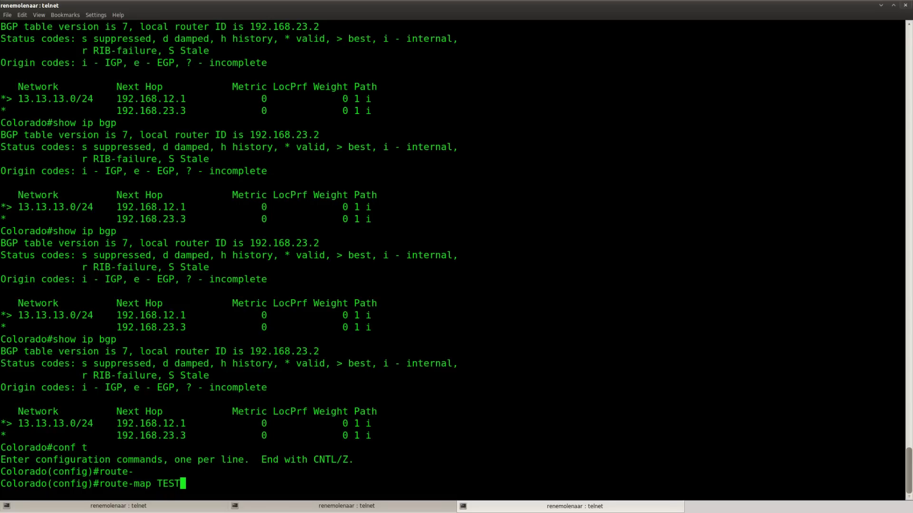
pyautogui.write(' per')
pyautogui.press('Tab')
pyautogui.write('10')
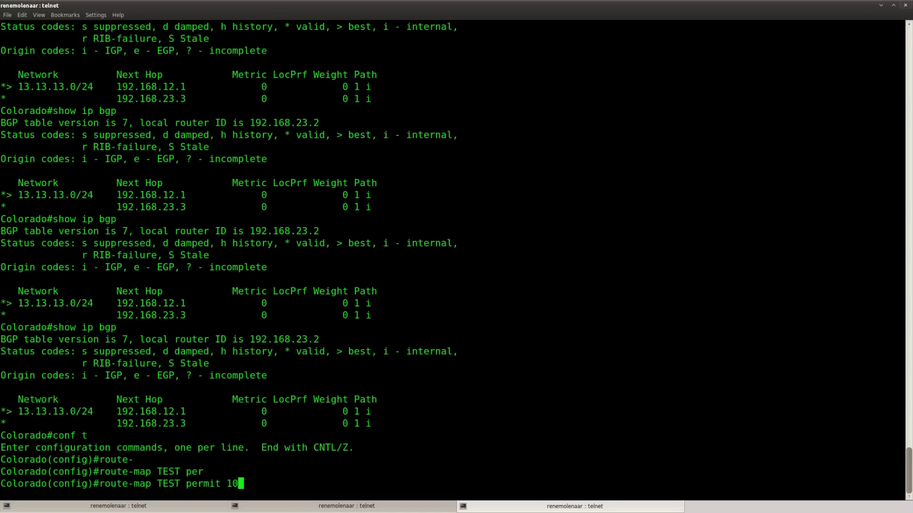
pyautogui.press('Return')
pyautogui.write('mat')
pyautogui.press('Tab')
pyautogui.write('ip add')
pyautogui.press('Tab')
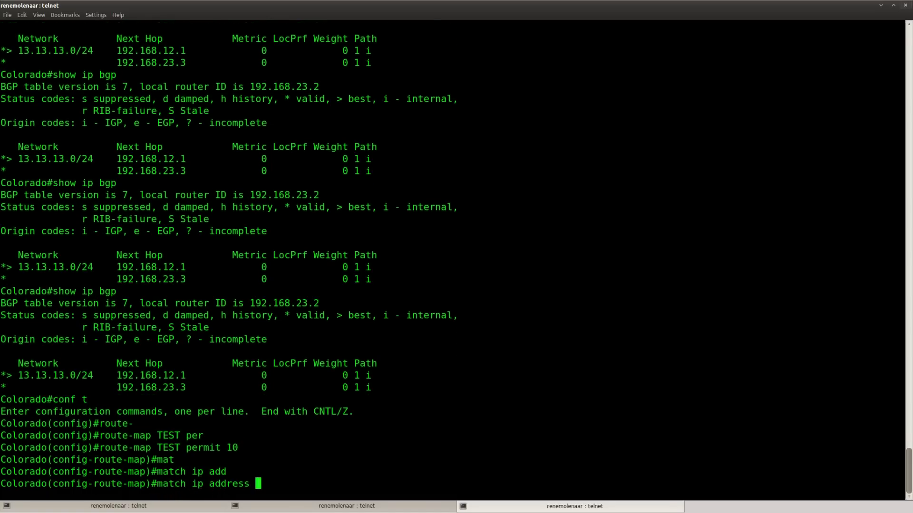
pyautogui.write('1')
pyautogui.press('Return')
# - Add set origin incomplete to route-map TEST sequence 10
pyautogui.write('se')
pyautogui.press('Tab')
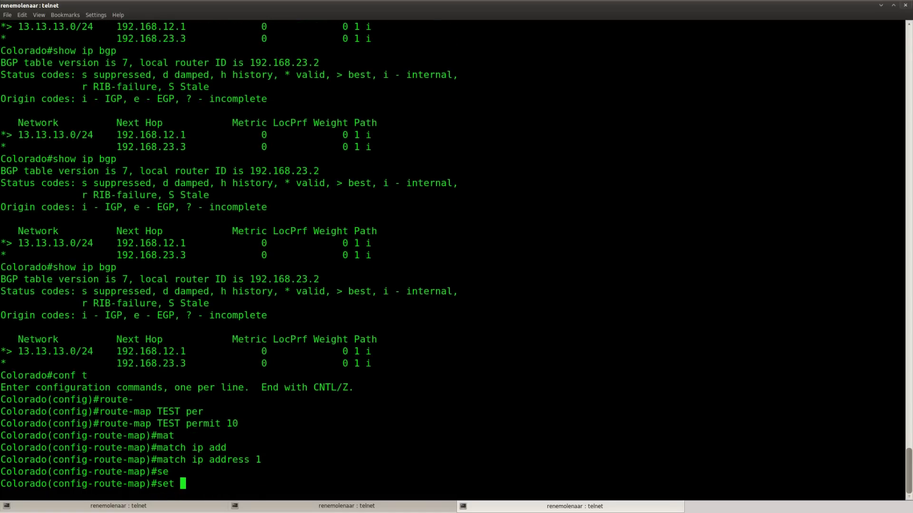
pyautogui.write('?')
pyautogui.press('space')
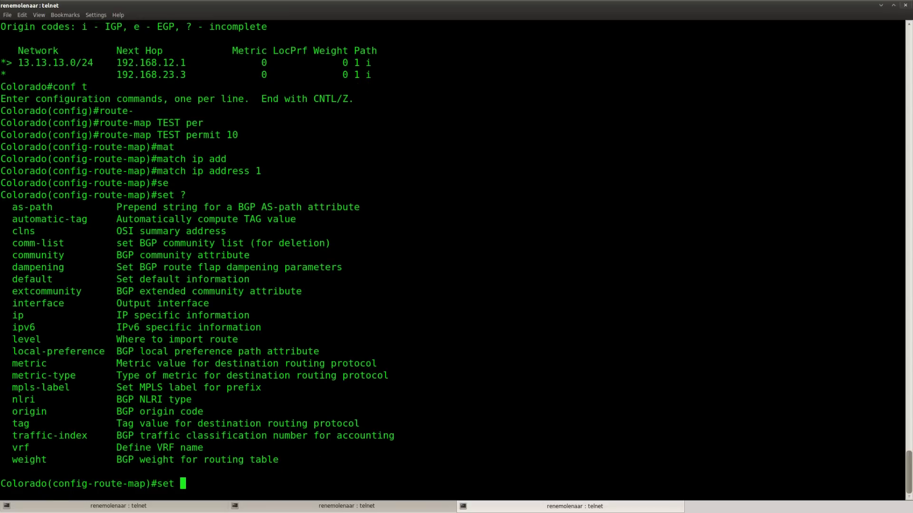
pyautogui.write('ori')
pyautogui.moveTo(204, 412); pyautogui.dragTo(10, 412)
pyautogui.click(247, 467)
pyautogui.press('Tab')
pyautogui.write('?')
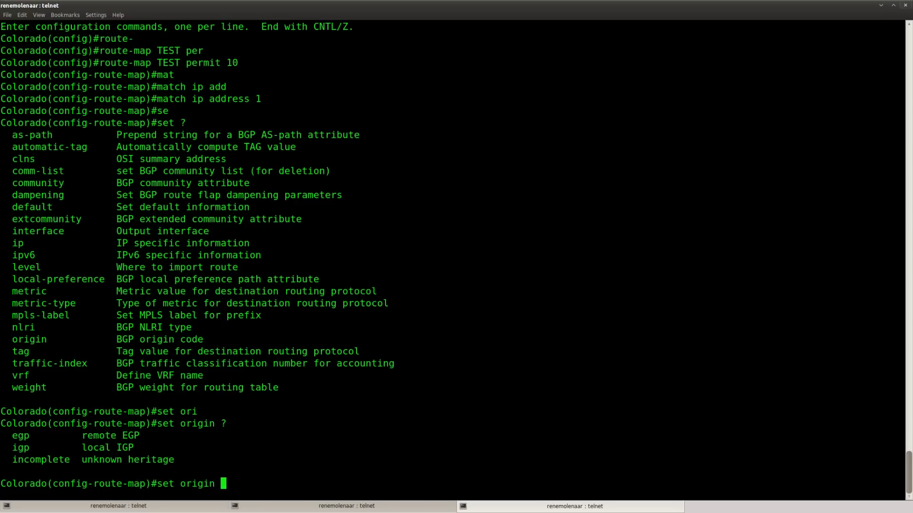
pyautogui.write('inc')
pyautogui.press('Tab')
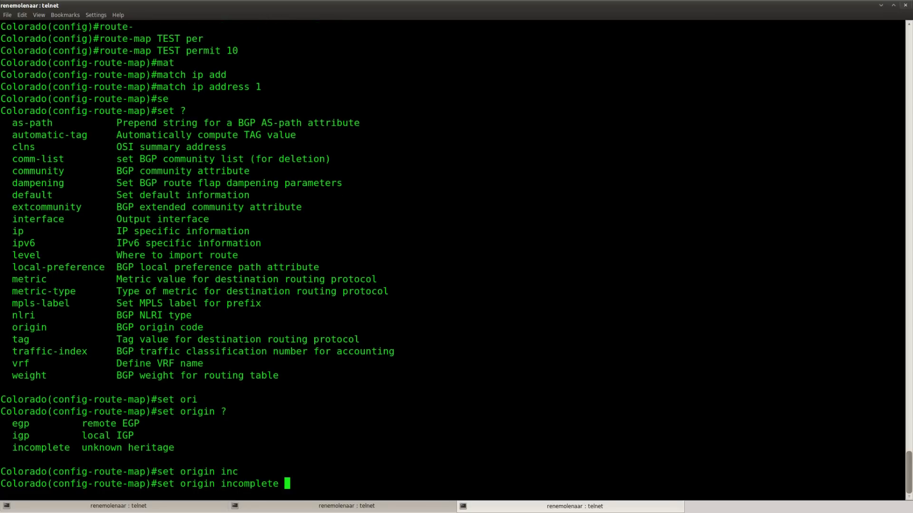
pyautogui.press('Return')
pyautogui.write('exit')
pyautogui.press('Return')
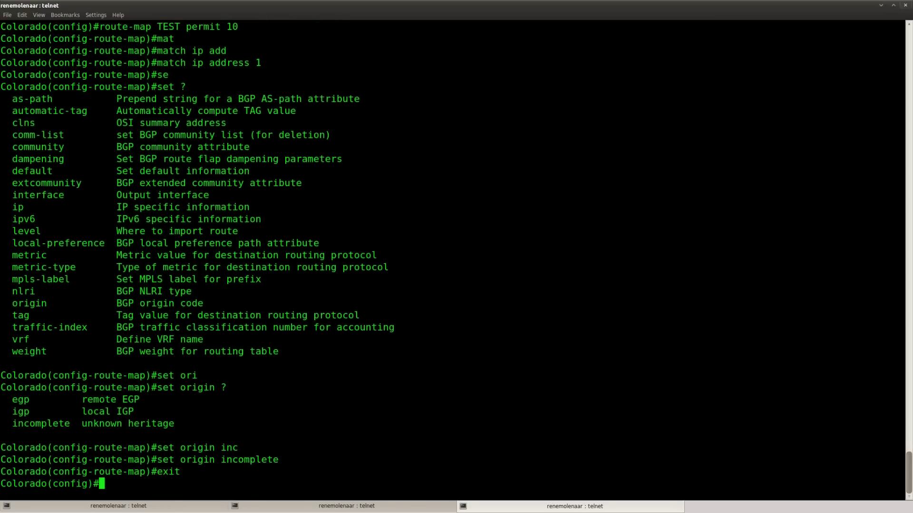
# - Add route-map TEST permit 20 to pass all other routes
pyautogui.press('Up')
pyautogui.press('Up')
pyautogui.press('Up')
pyautogui.press('Up')
pyautogui.press('Up')
pyautogui.press('Up')
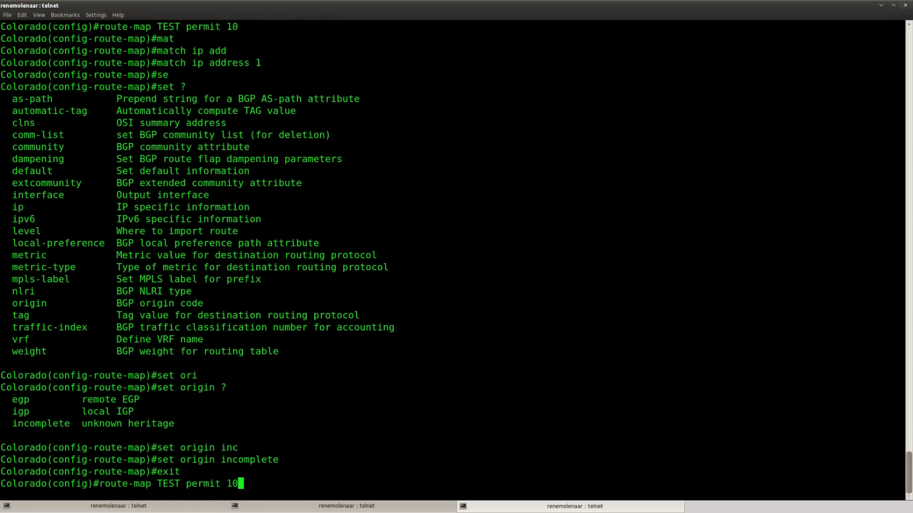
pyautogui.press('BackSpace')
pyautogui.press('BackSpace')
pyautogui.write('20')
pyautogui.press('Return')
pyautogui.write('exit')
pyautogui.press('Return')
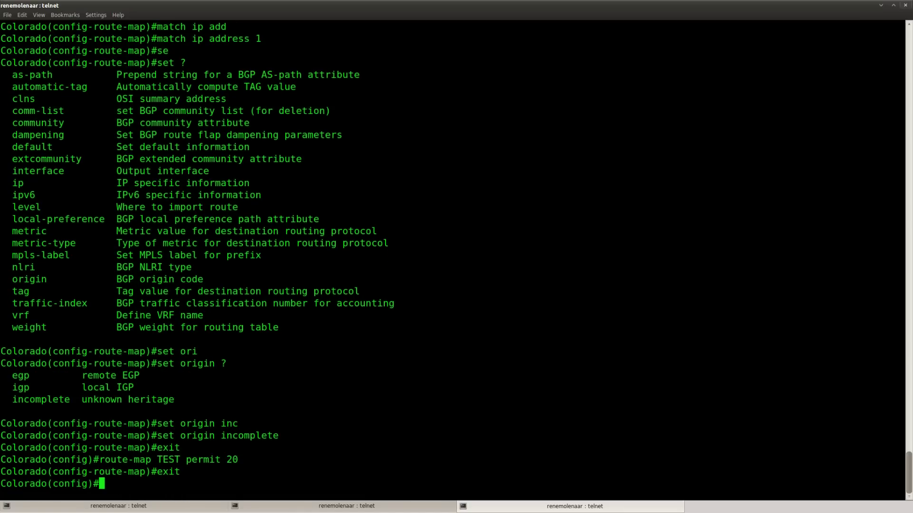
# - Create access-list 1 permitting 13.13.13.0 0.0.0.255
pyautogui.write('acc')
pyautogui.press('Tab')
pyautogui.write('1 per')
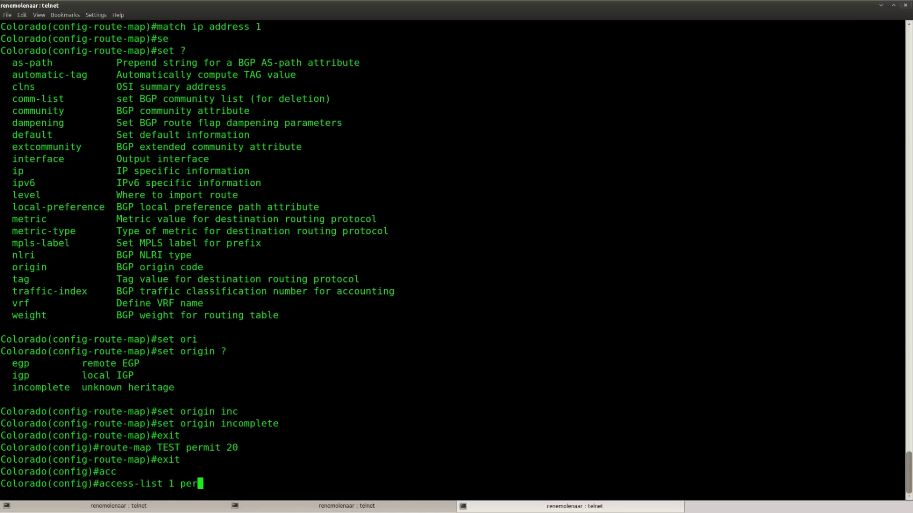
pyautogui.press('Tab')
pyautogui.write('13.13.13.0 0.0.0.255')
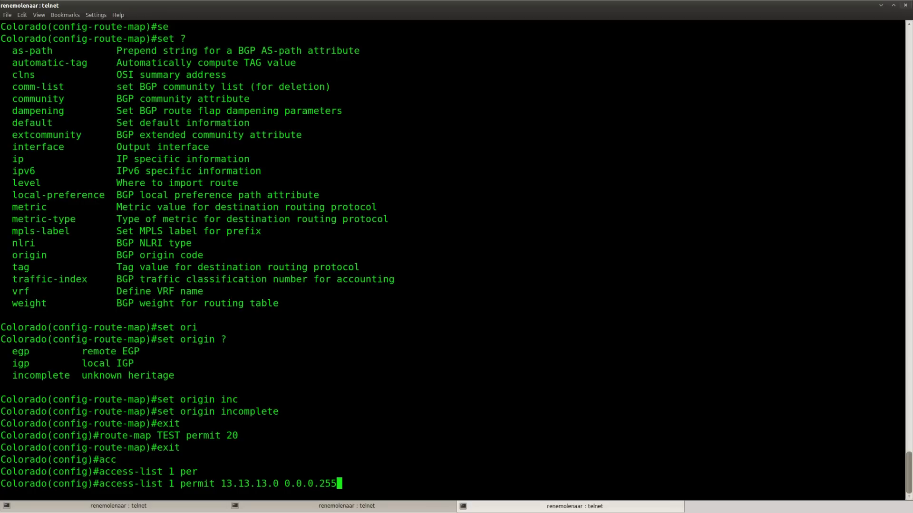
pyautogui.press('Return')
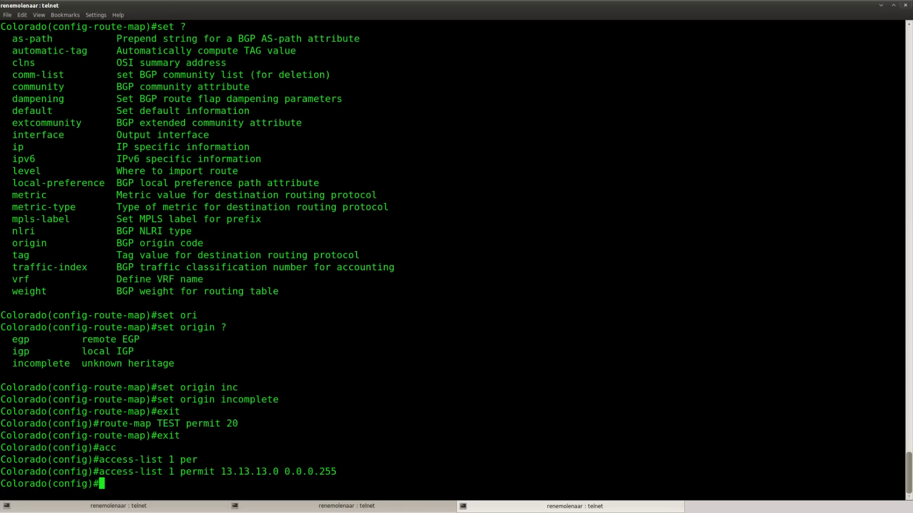
# - Under router bgp 2, apply route-map TEST inbound to neighbor 192.168.12.1
pyautogui.write('router bgp')
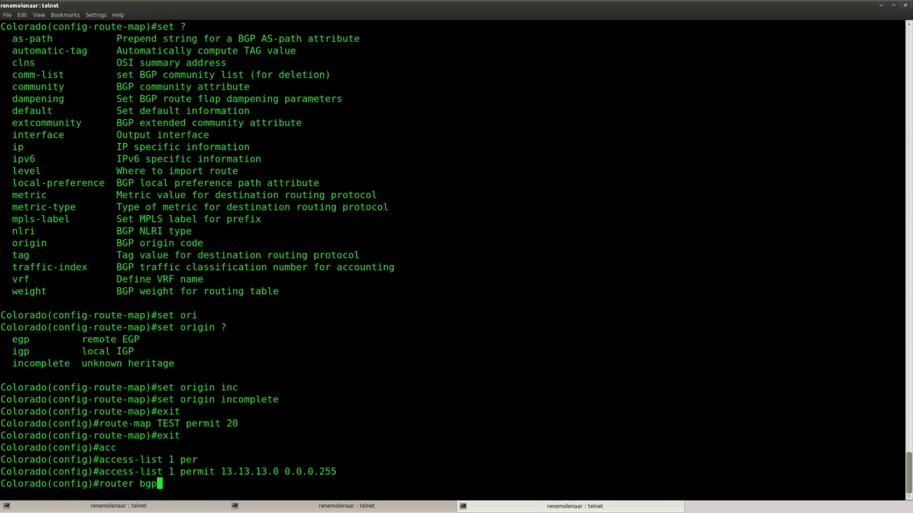
pyautogui.write(' 2')
pyautogui.press('Return')
pyautogui.write('nei')
pyautogui.press('Tab')
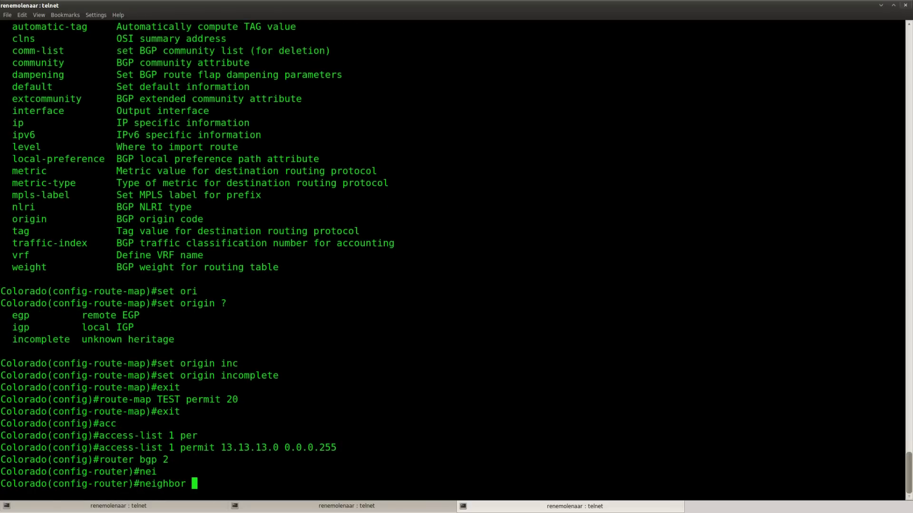
pyautogui.write('192.168.12.1')
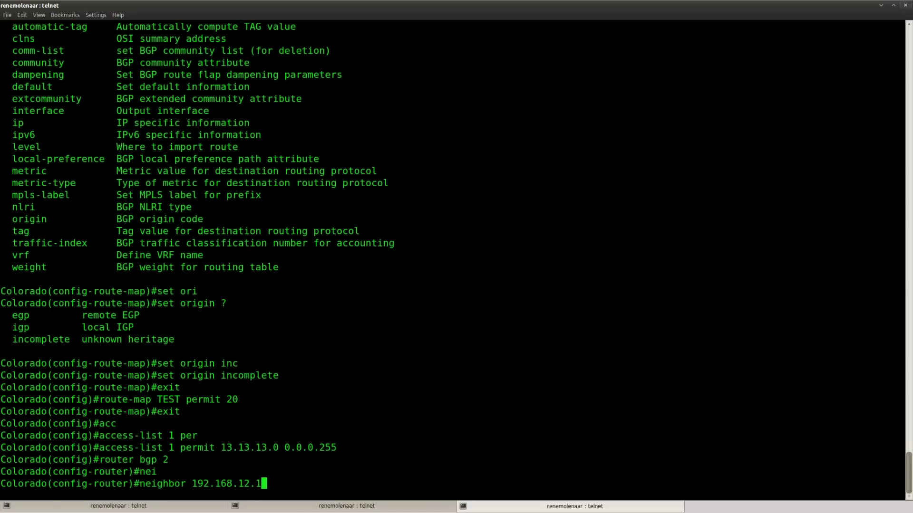
pyautogui.write(' route-')
pyautogui.press('Tab')
pyautogui.write('m')
pyautogui.press('Tab')
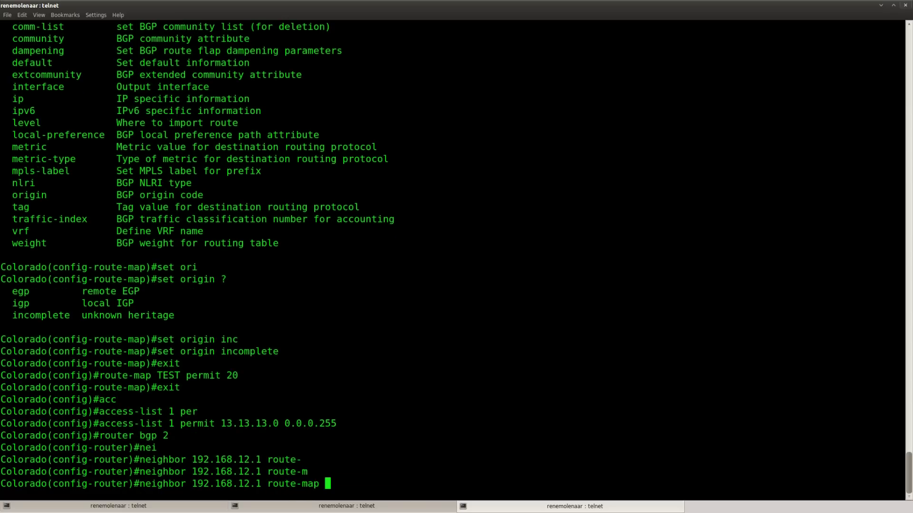
pyautogui.write('TEST in')
pyautogui.press('Return')
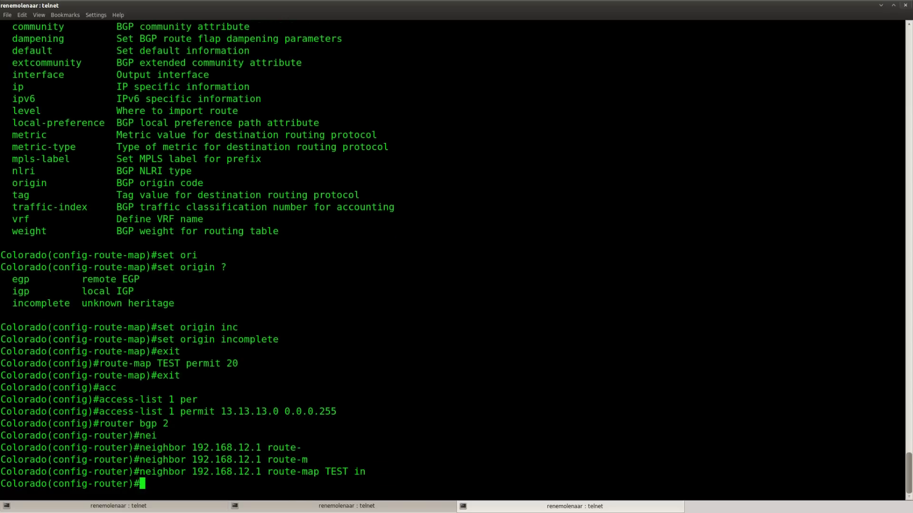
pyautogui.hotkey('ctrl', 'z')
# - Reset all of Colorado's BGP sessions with clear ip bgp *
pyautogui.write('clear ip bgp *')
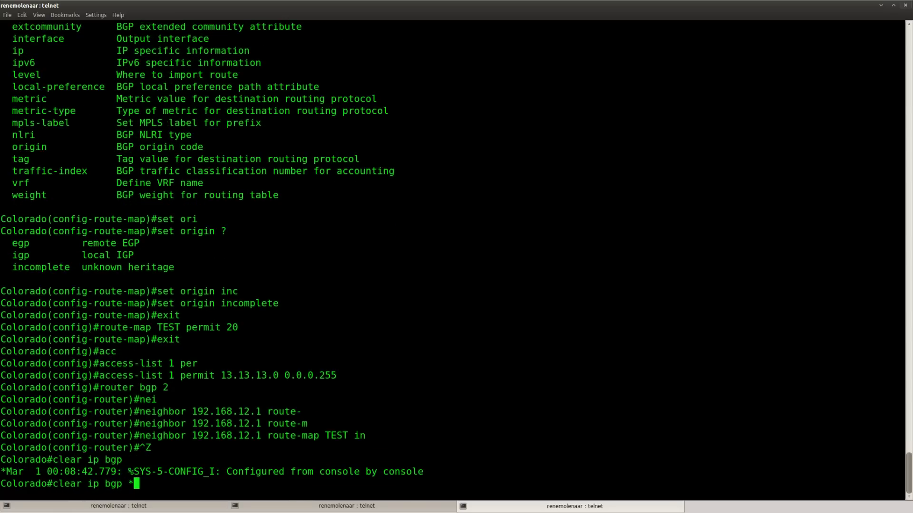
pyautogui.press('Return')
pyautogui.press('Return')
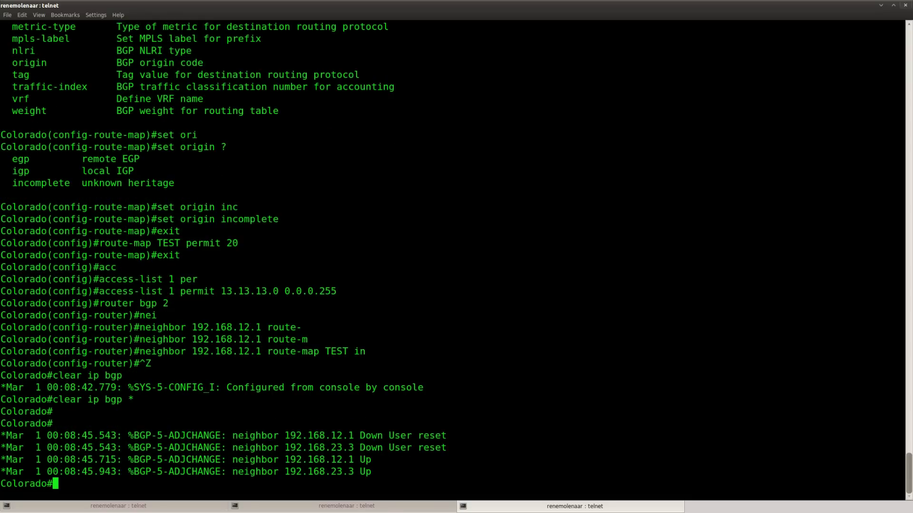
pyautogui.press('Return')
# - Display access-list 1 and its matches with show access-lists
pyautogui.write('sh')
pyautogui.press('Tab')
pyautogui.write('acc')
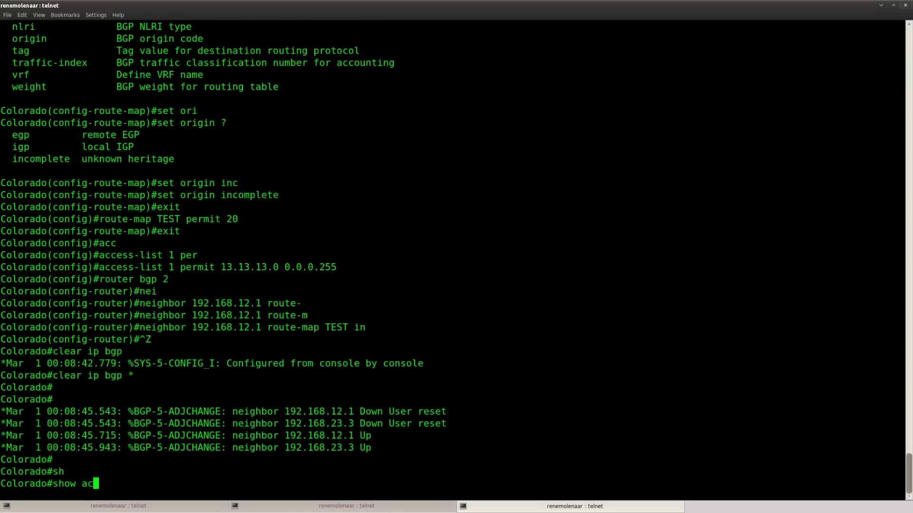
pyautogui.press('Tab')
pyautogui.press('Tab')
pyautogui.write('li')
pyautogui.press('Tab')
pyautogui.press('Return')
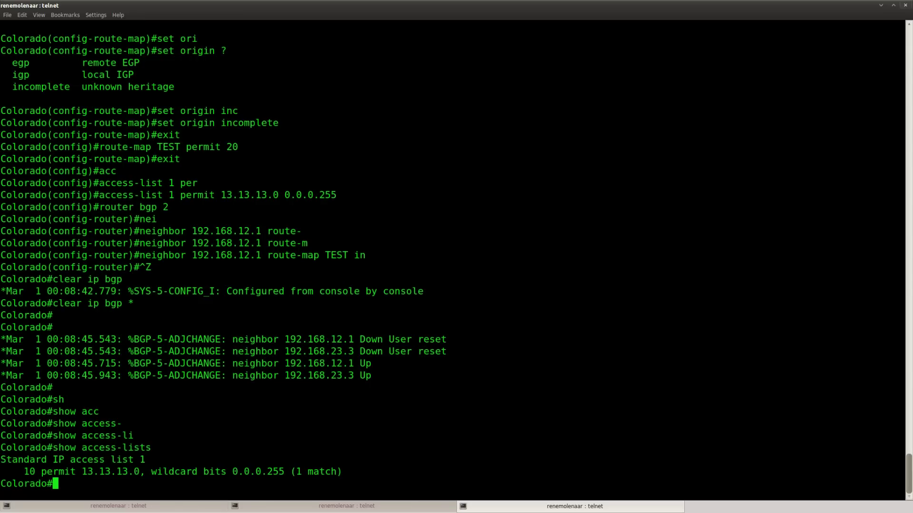
# - Show ip bgp and highlight the best 192.168.23.3 path and the incomplete 192.168.12.1 path
pyautogui.write('show ip bgp')
pyautogui.press('Return')
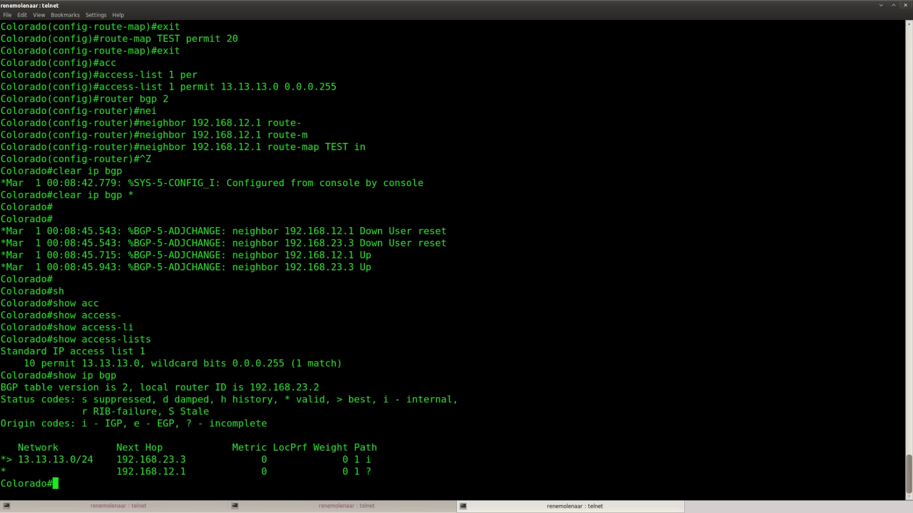
pyautogui.press('Return')
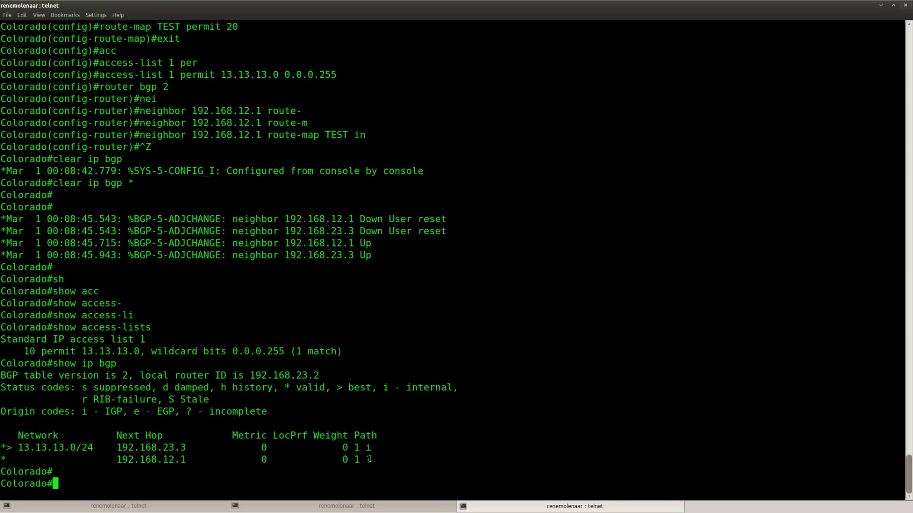
pyautogui.moveTo(372, 448); pyautogui.dragTo(1, 447)
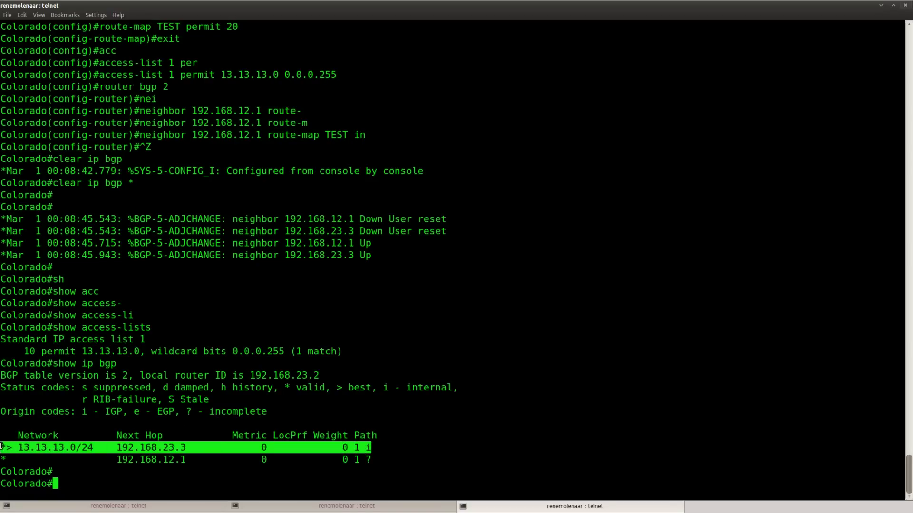
pyautogui.click(371, 459)
pyautogui.moveTo(371, 460); pyautogui.dragTo(2, 461)
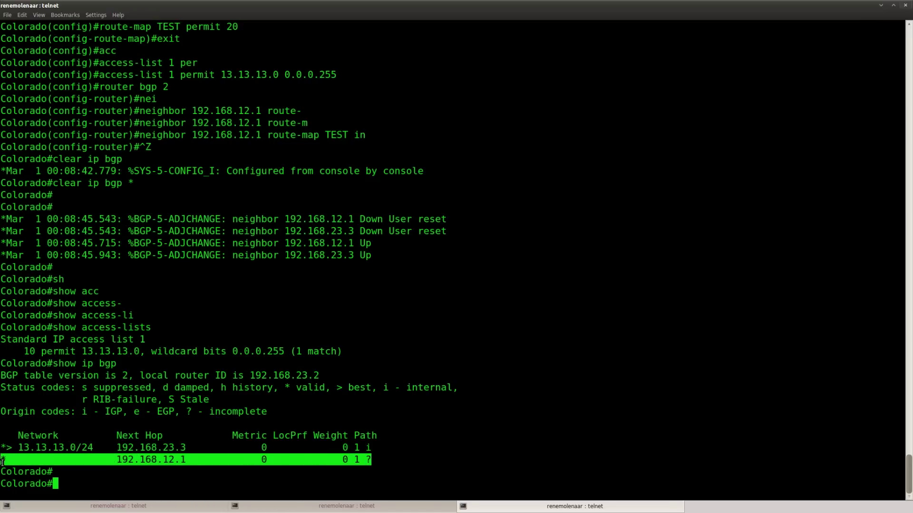
pyautogui.click(106, 470)
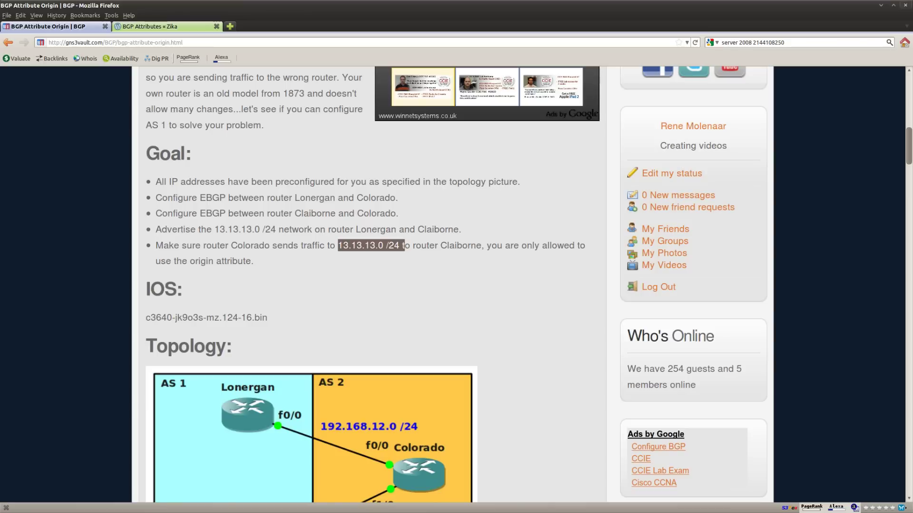
# - Deselect the Goal list text and scroll up toward the lab's Scenario section
pyautogui.click(316, 273)
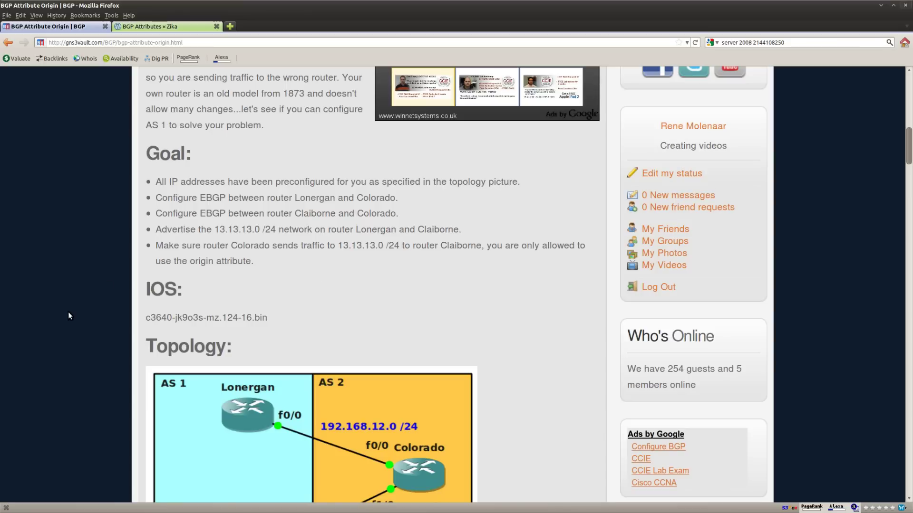
pyautogui.scroll(3, 67, 312)
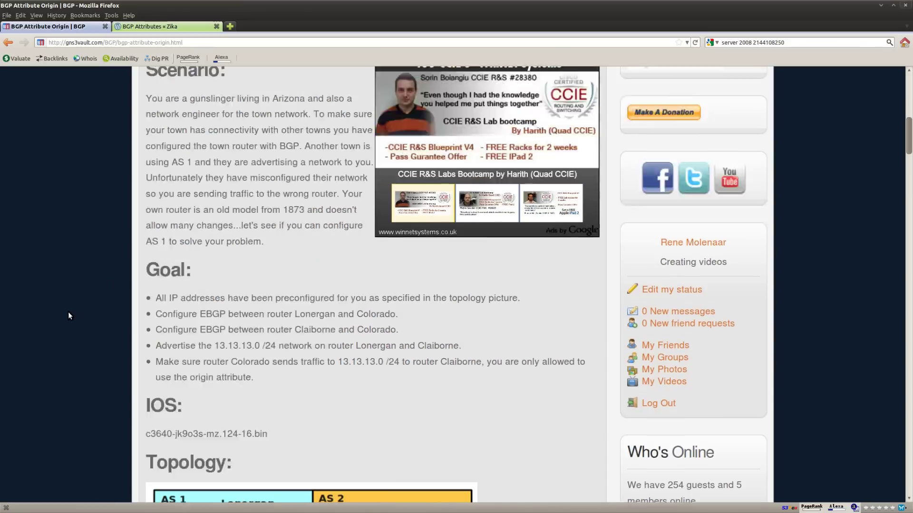